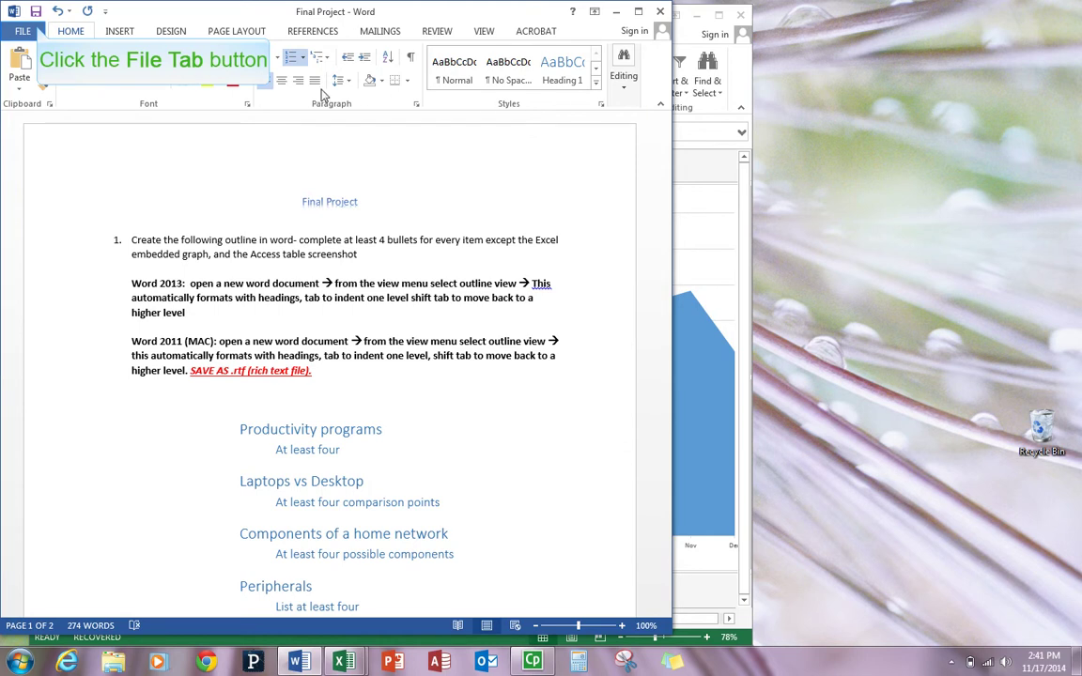
Step: Create a new blank document and move its window beside the Final Project instructions
click(39, 31)
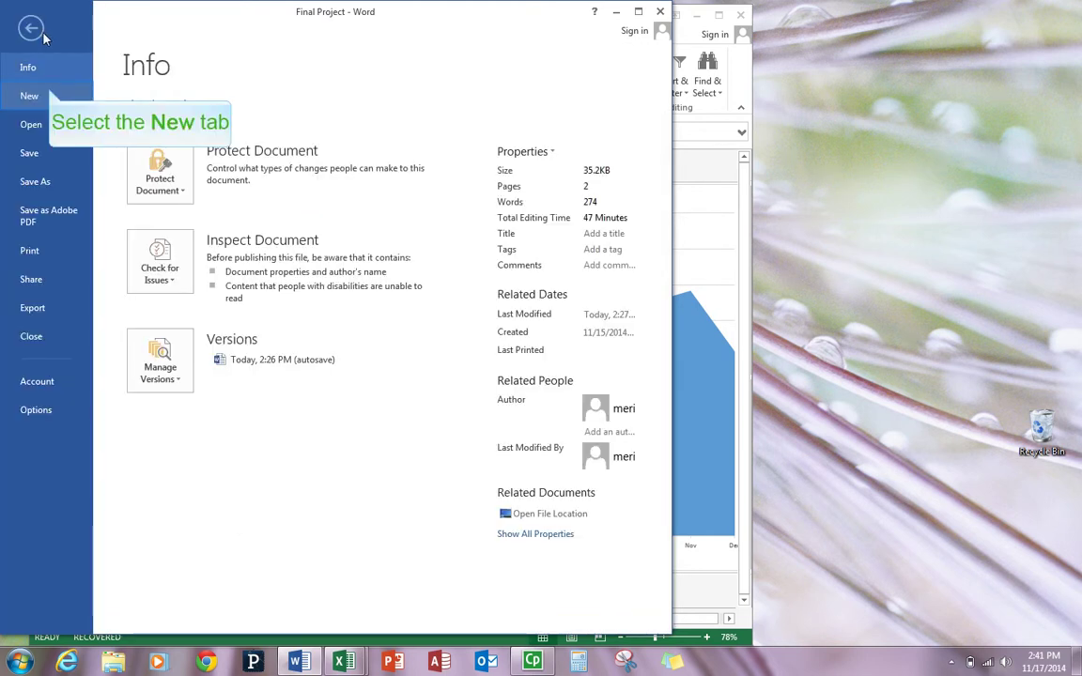
click(47, 95)
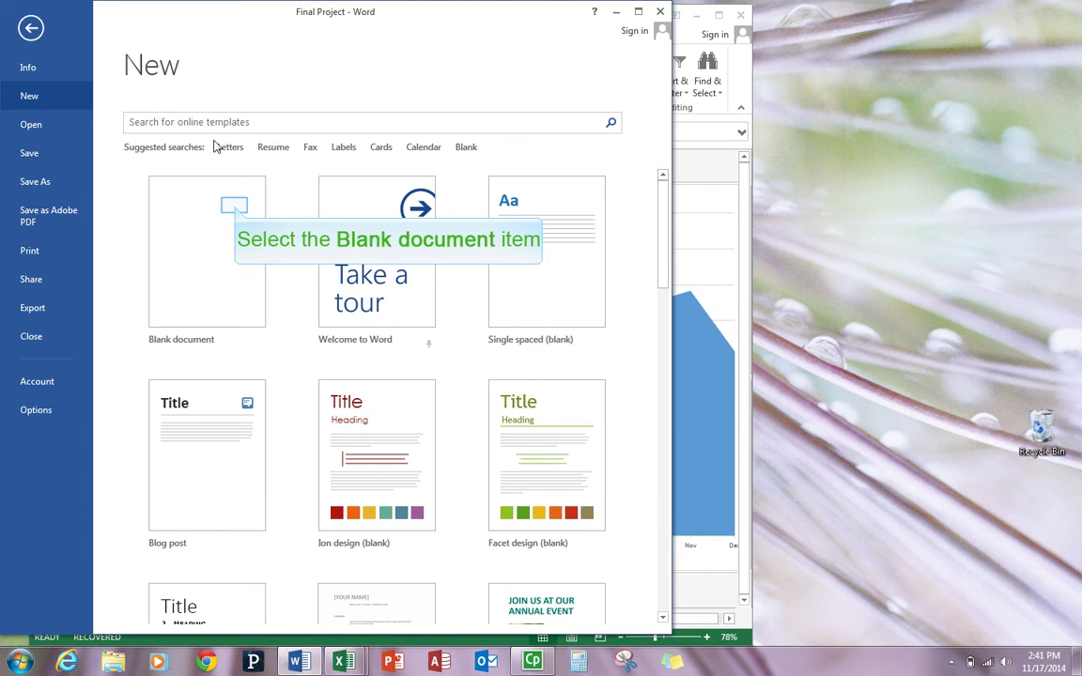
click(210, 178)
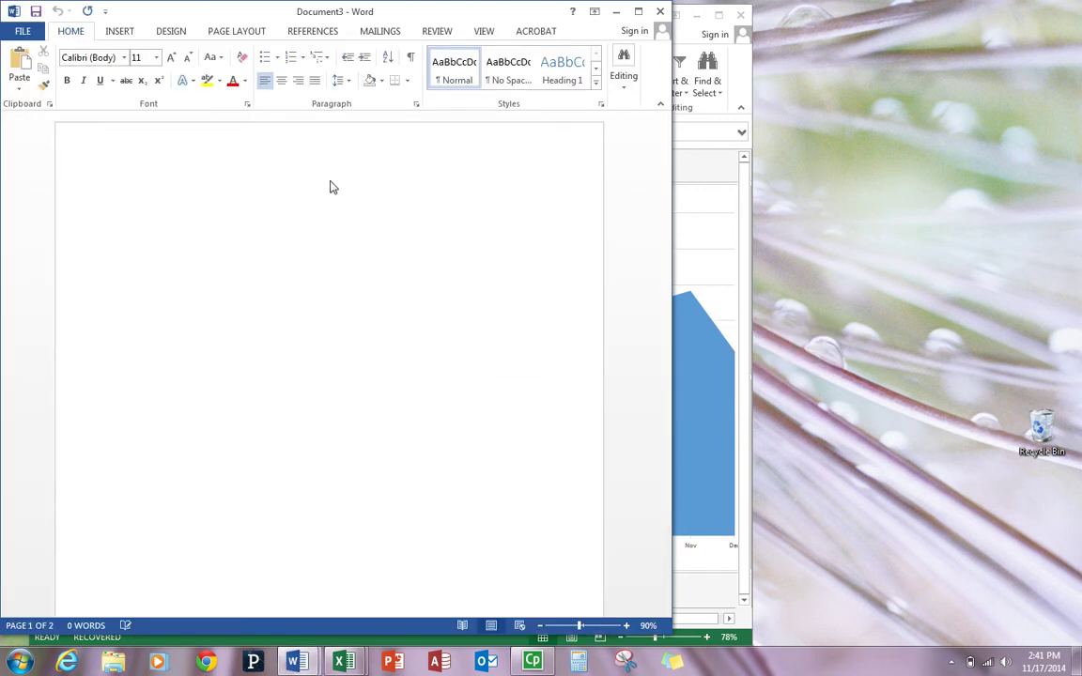
drag(444, 15, 798, 20)
Step: Switch the new blank document to Outline view and shift its window farther off the Final Project instructions
click(882, 31)
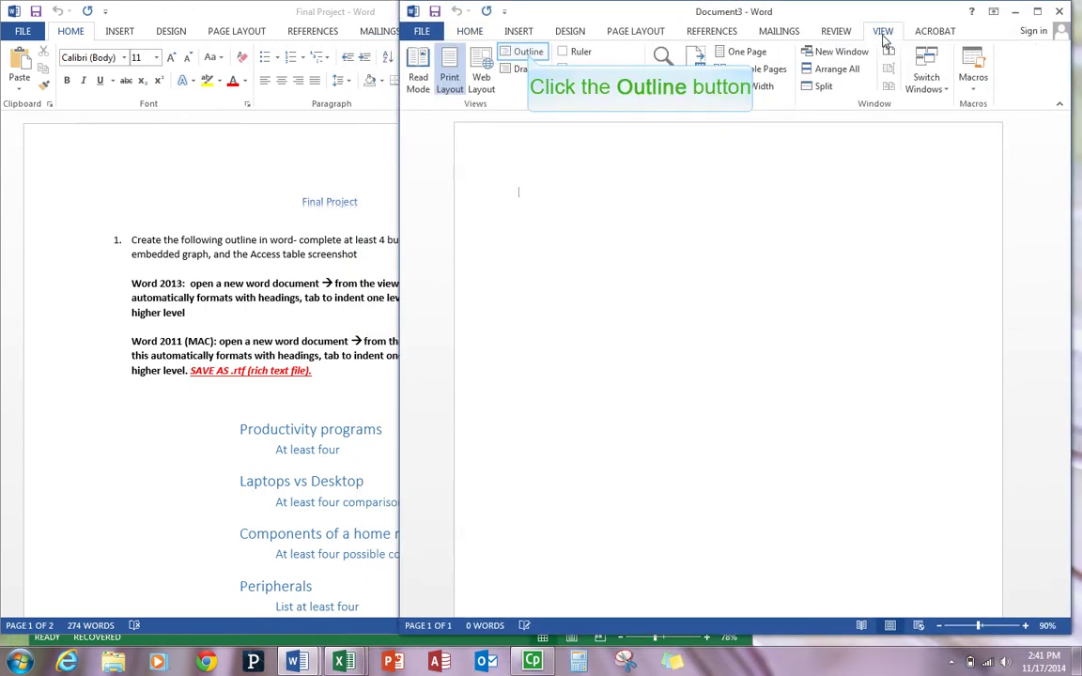
click(528, 54)
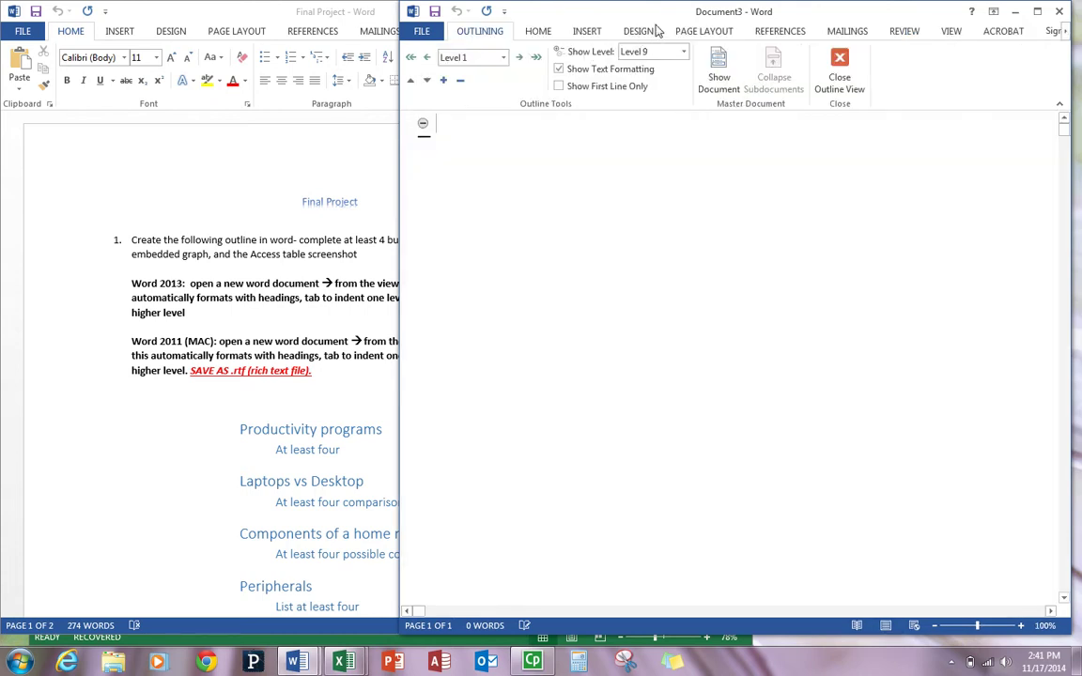
drag(662, 16, 704, 15)
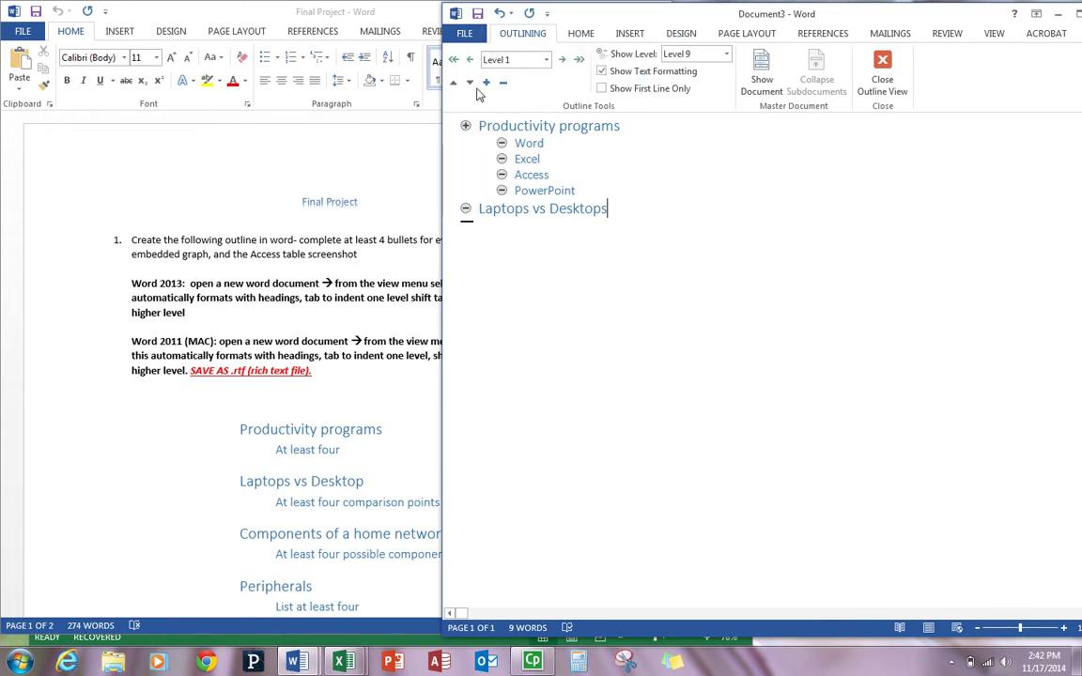
Step: Save the outline to the Desktop as the Word document "final project outline", replacing the existing file
click(477, 12)
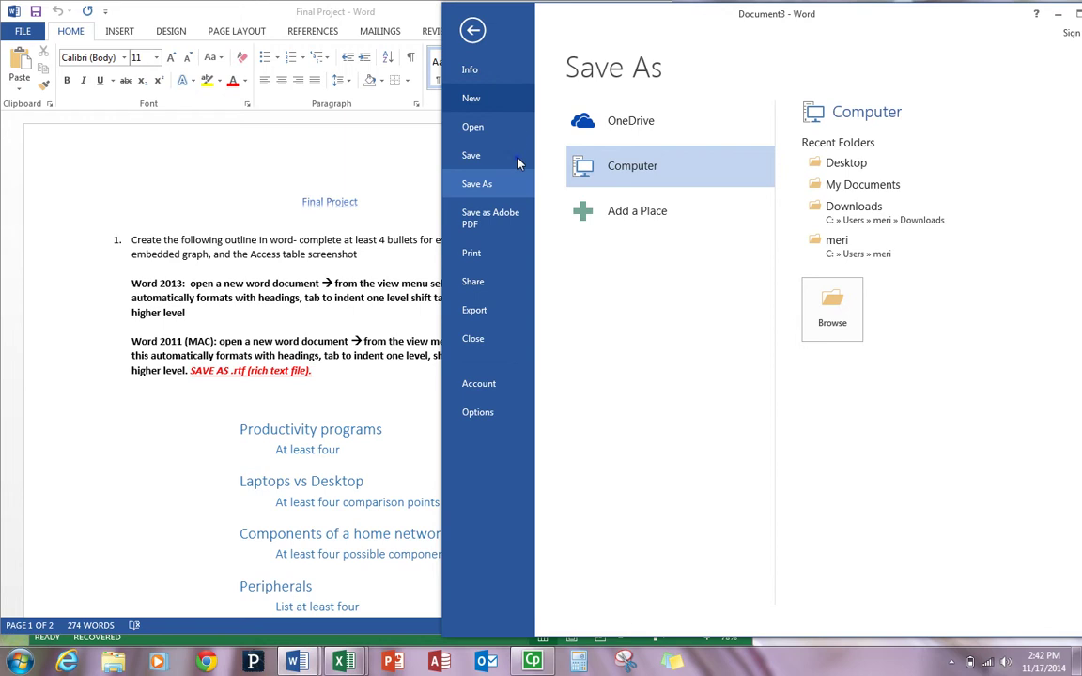
click(488, 151)
click(861, 165)
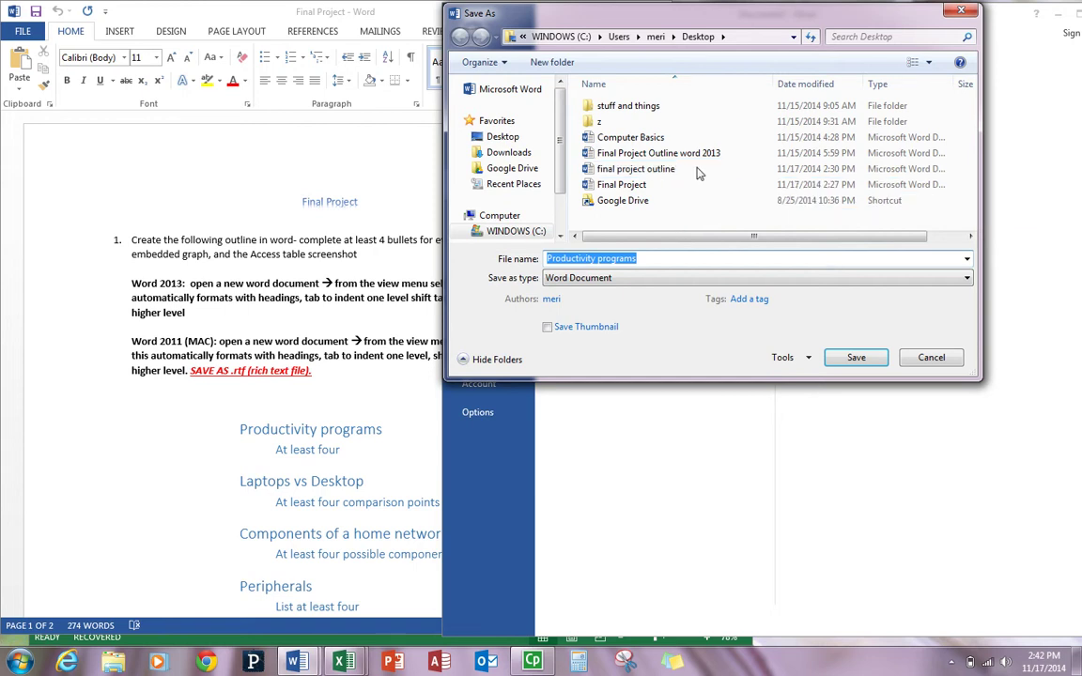
click(671, 169)
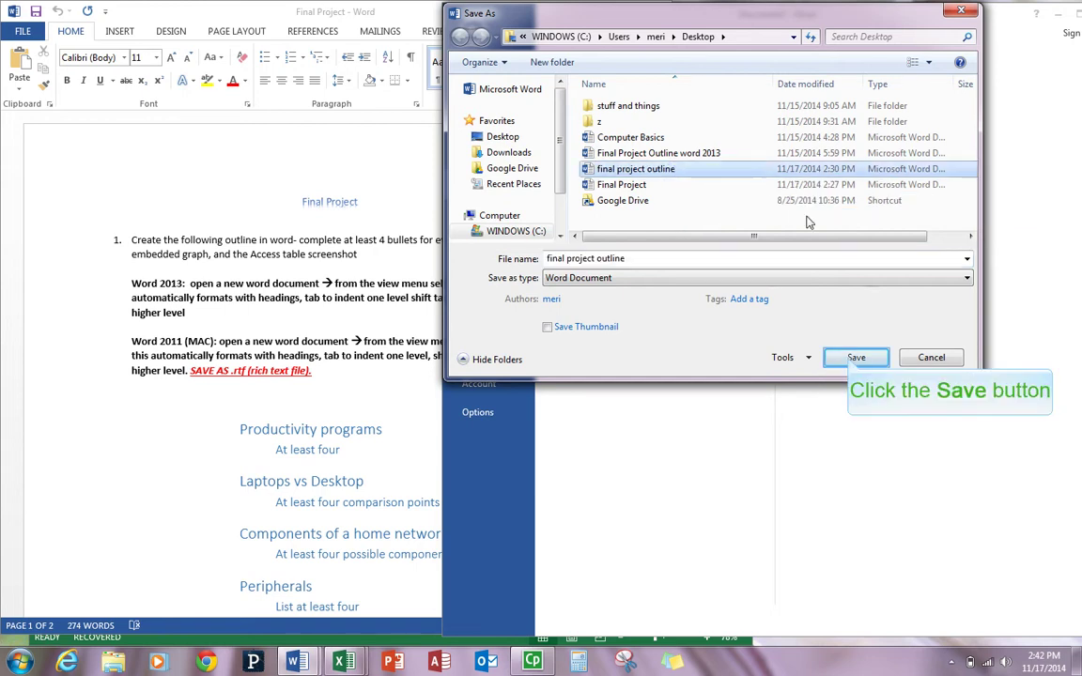
click(855, 356)
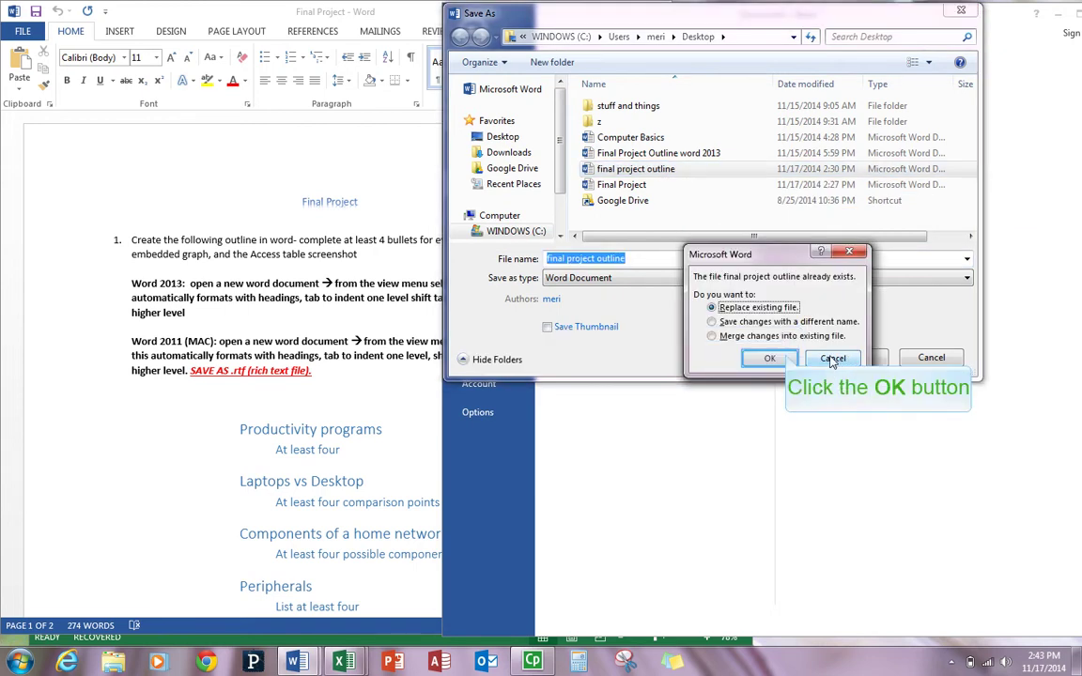
click(769, 358)
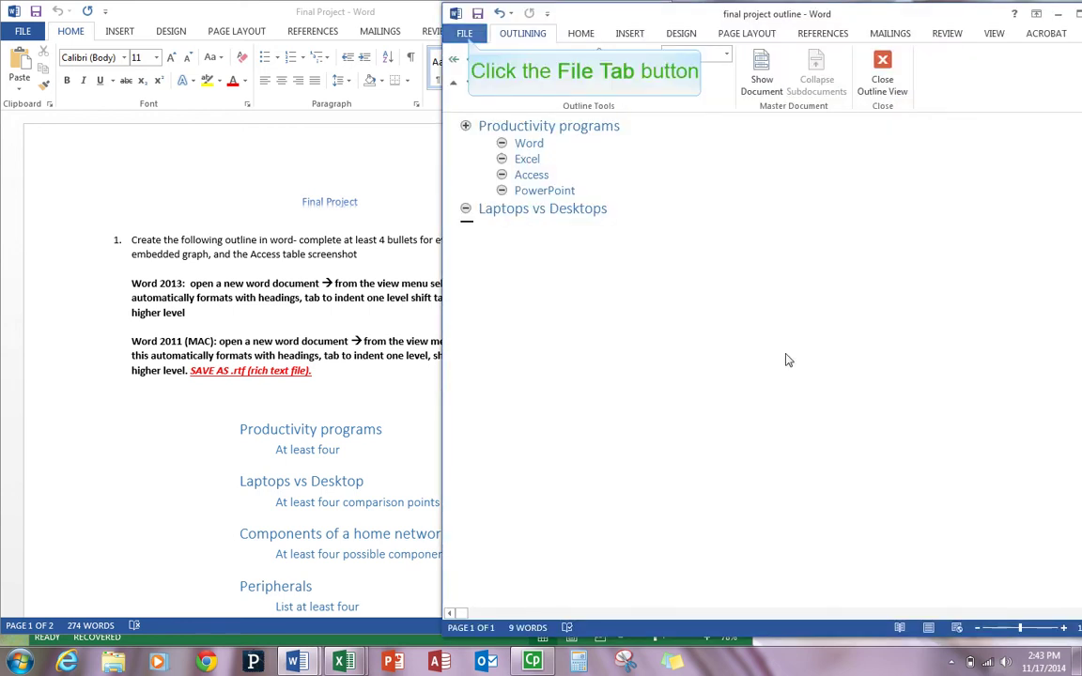
Step: Save a Rich Text Format copy of "final project outline" to the Desktop, replacing the existing one, and close the outline
click(467, 36)
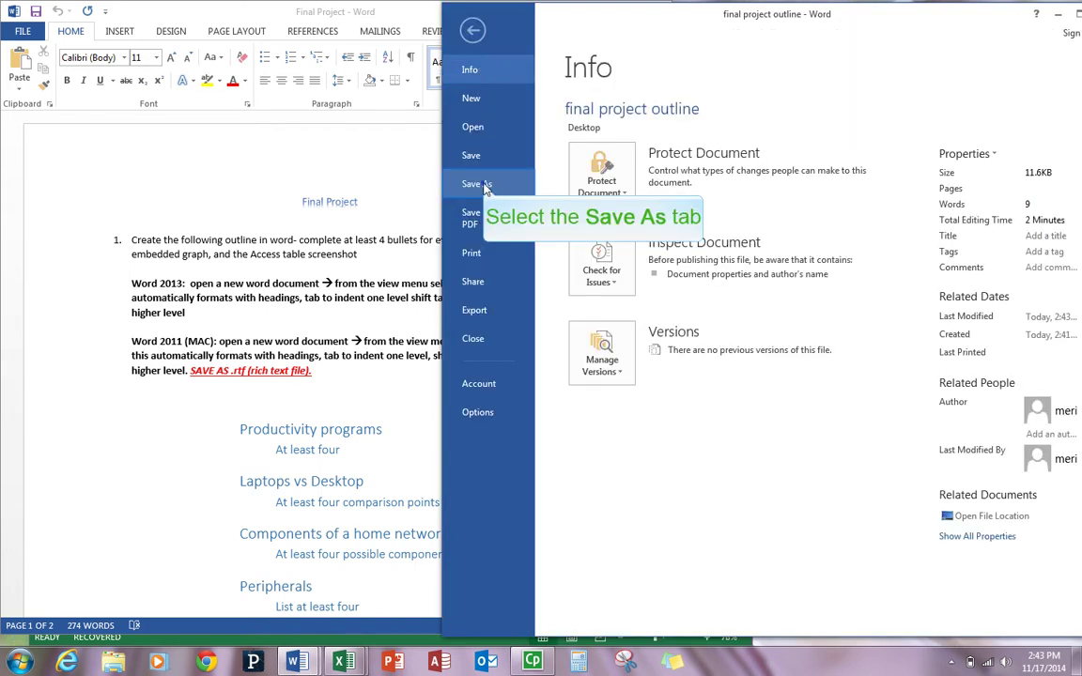
click(484, 185)
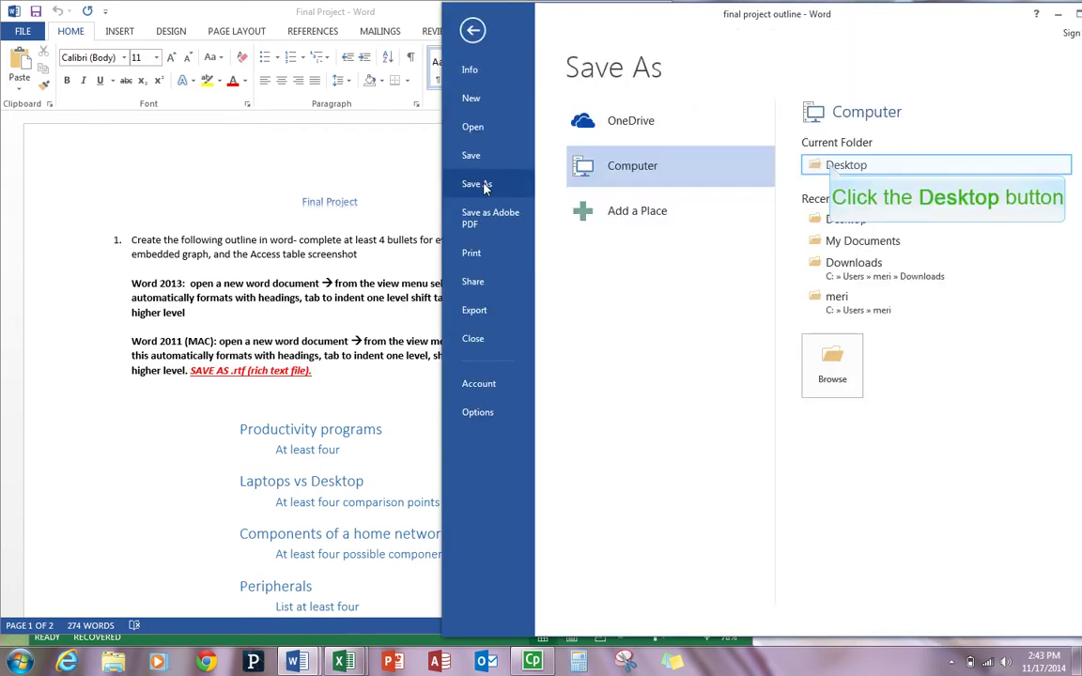
click(831, 167)
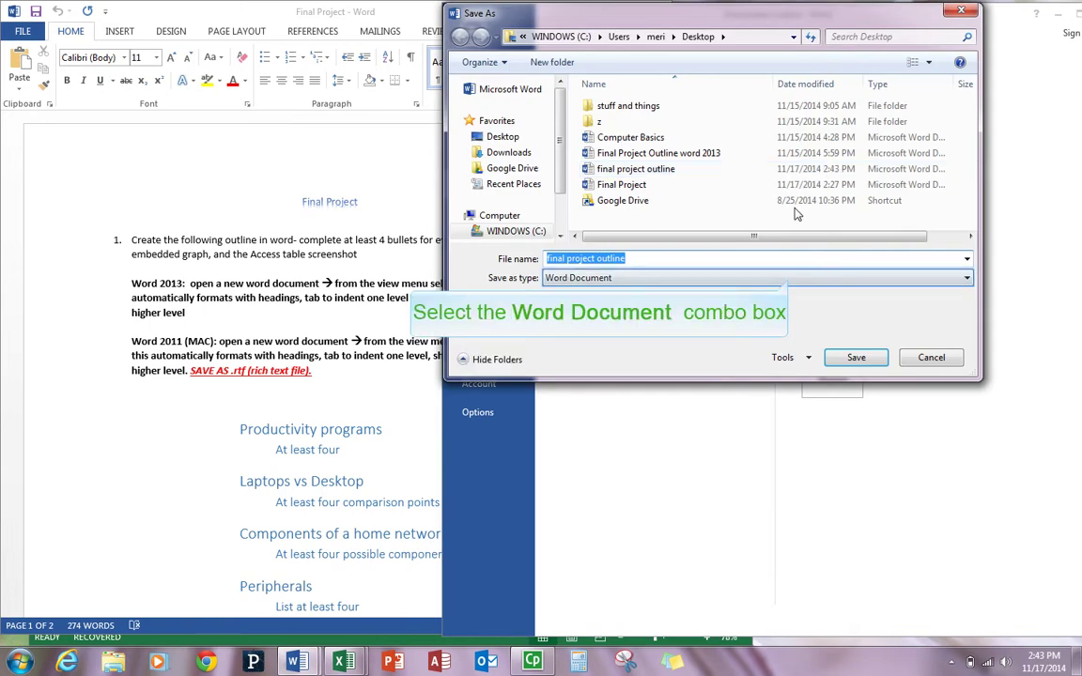
click(791, 278)
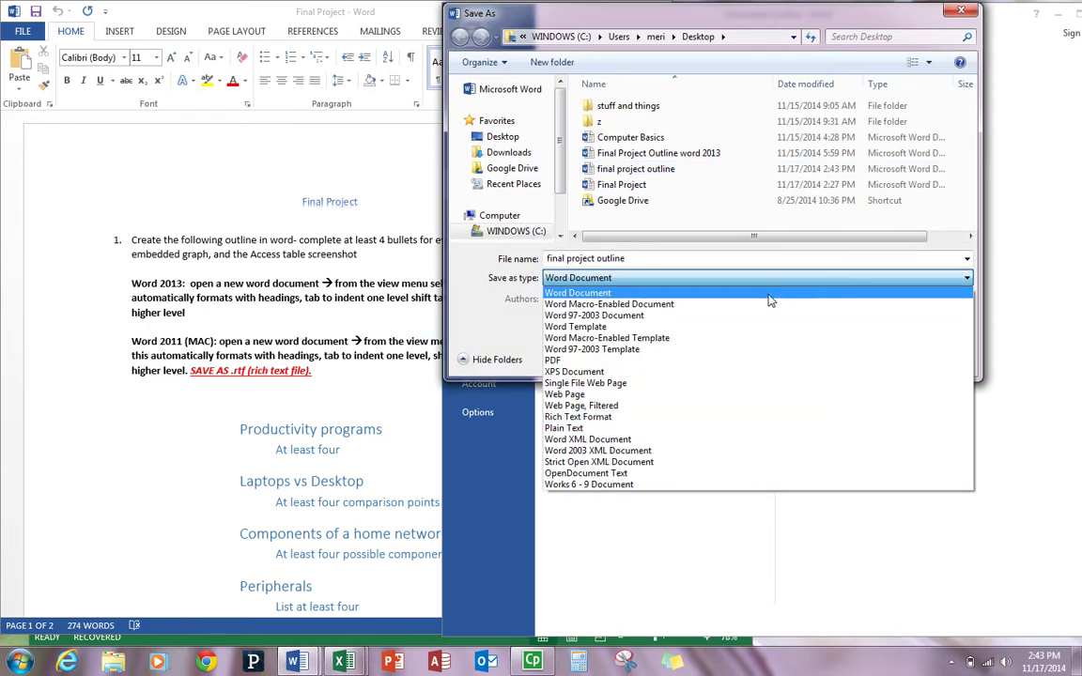
click(752, 418)
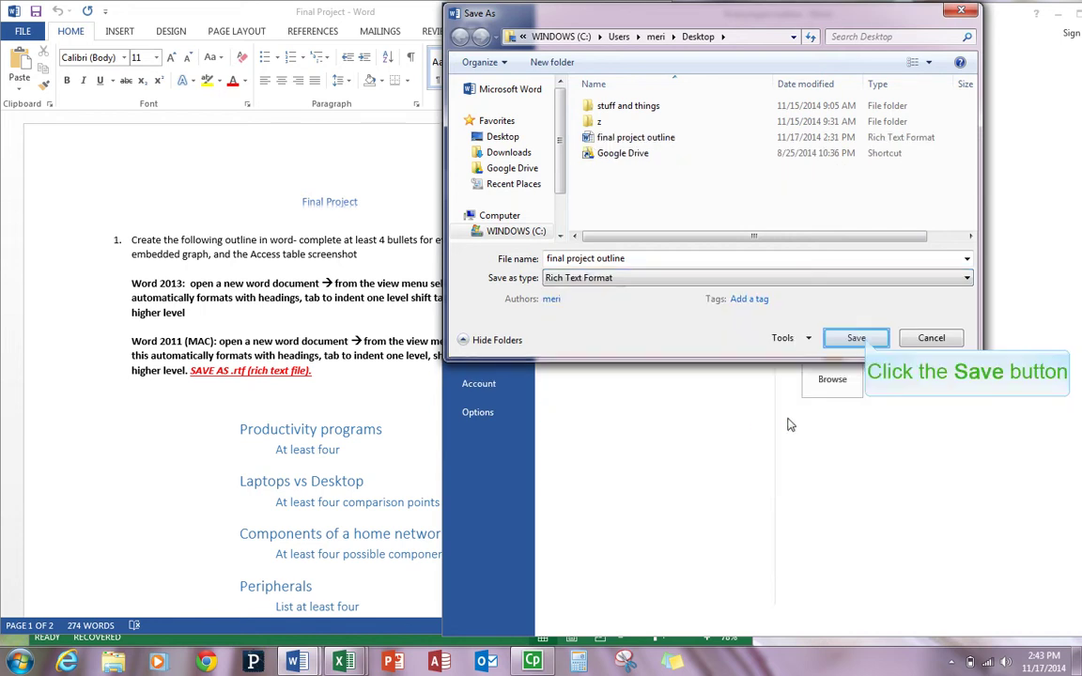
click(856, 338)
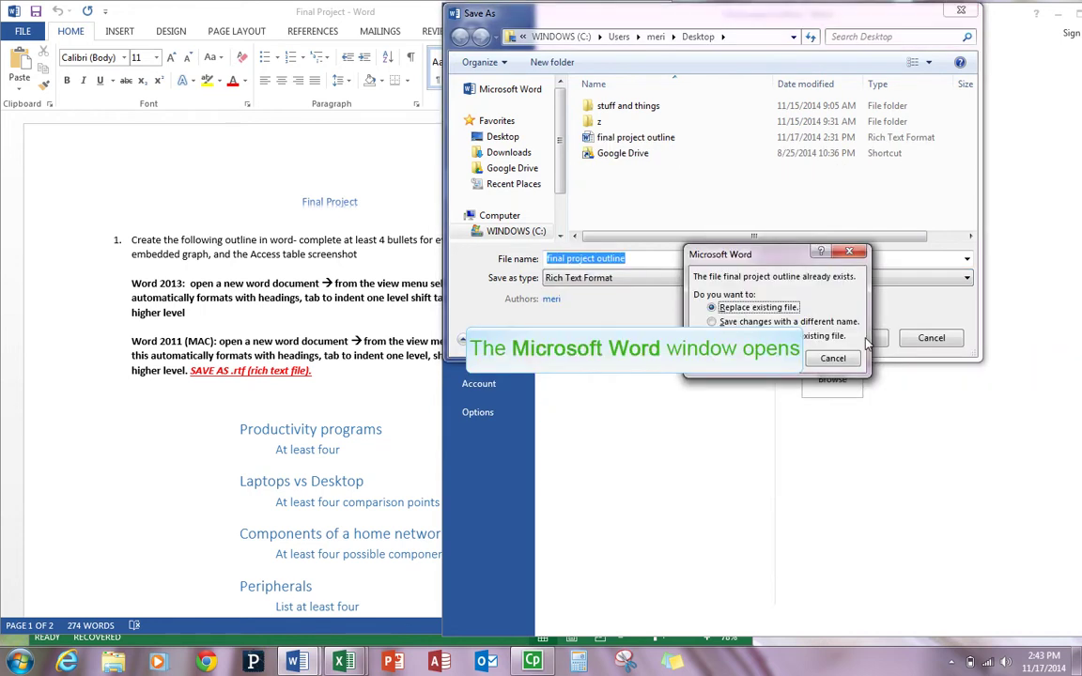
click(770, 358)
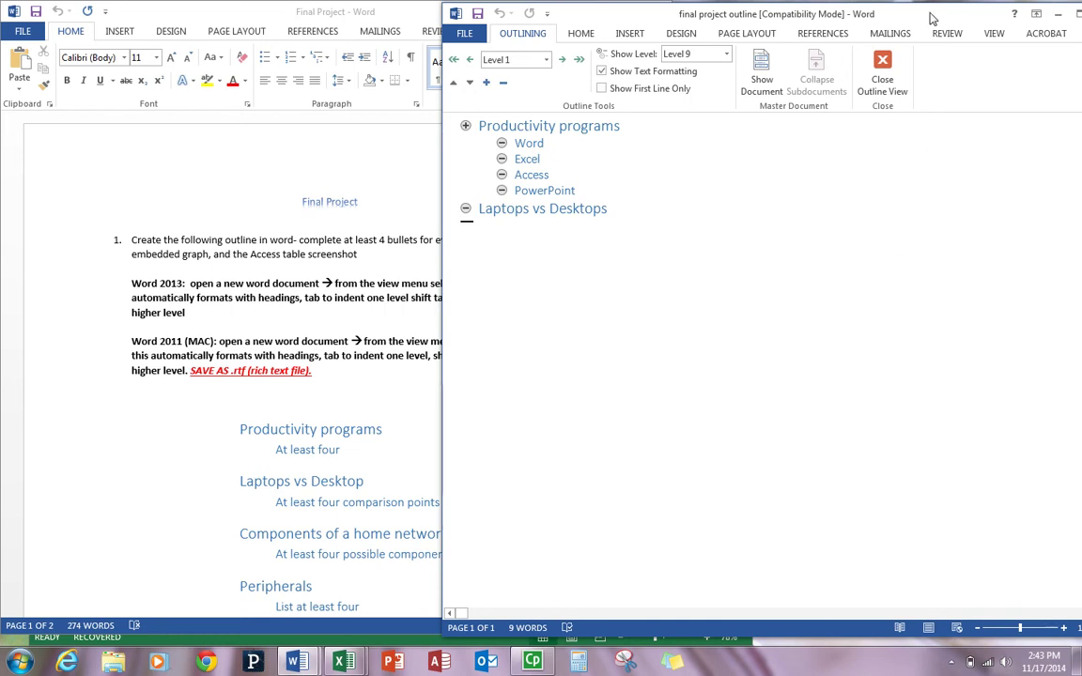
drag(838, 14, 835, 33)
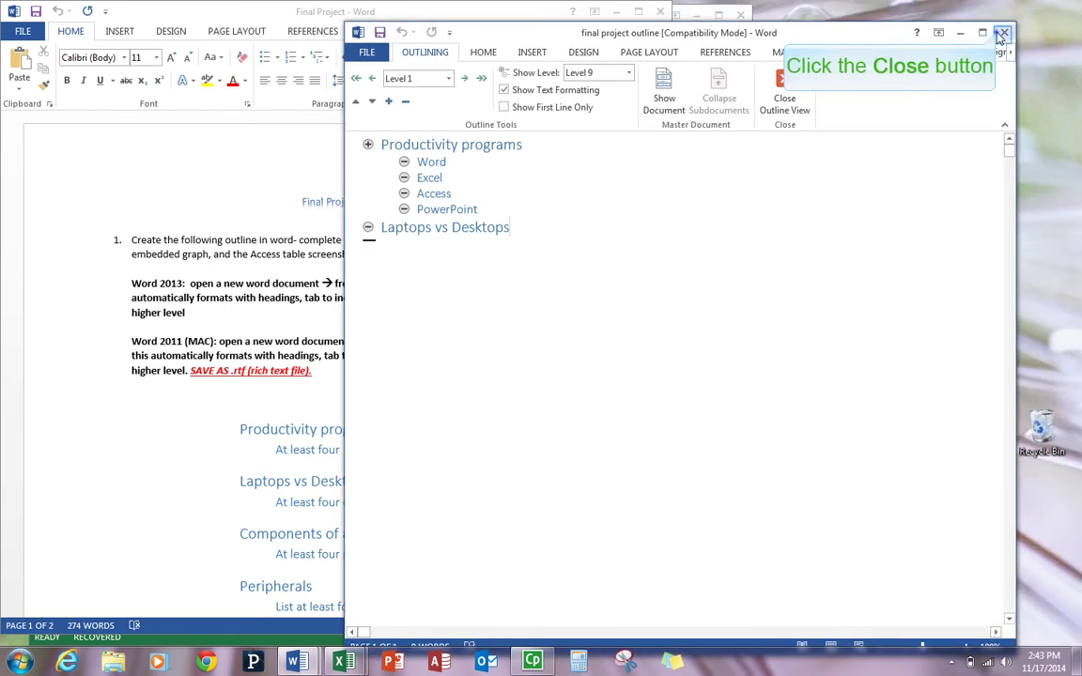
click(1004, 32)
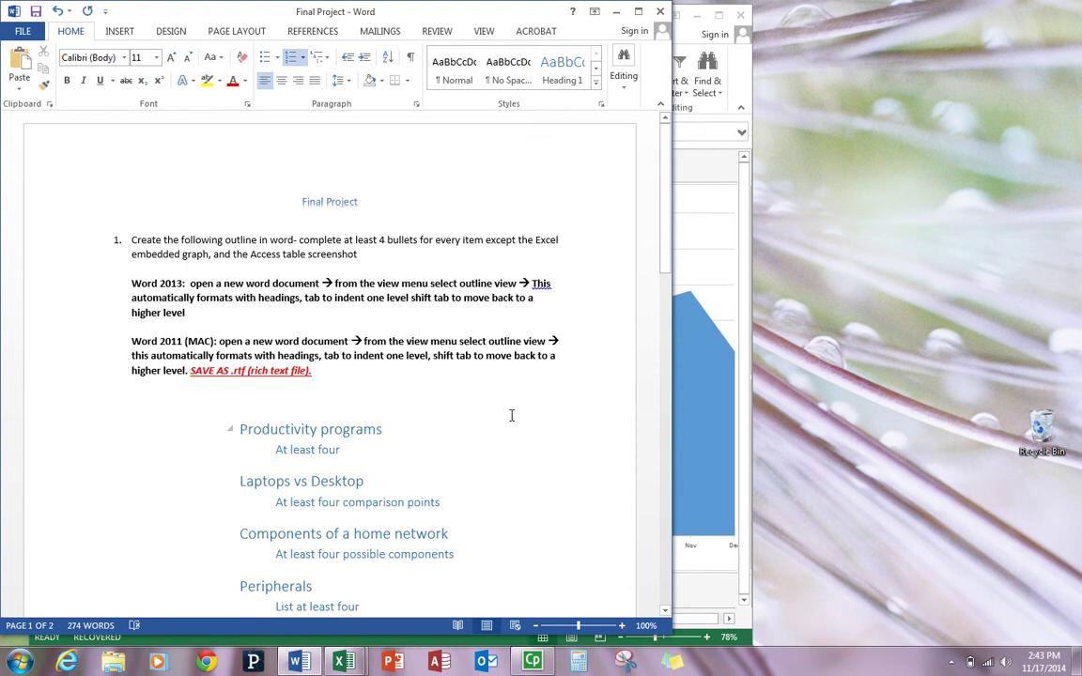
Step: Add "(Design view)" to the end of the "Access table screenshot" heading in the Final Project document
drag(662, 244, 642, 445)
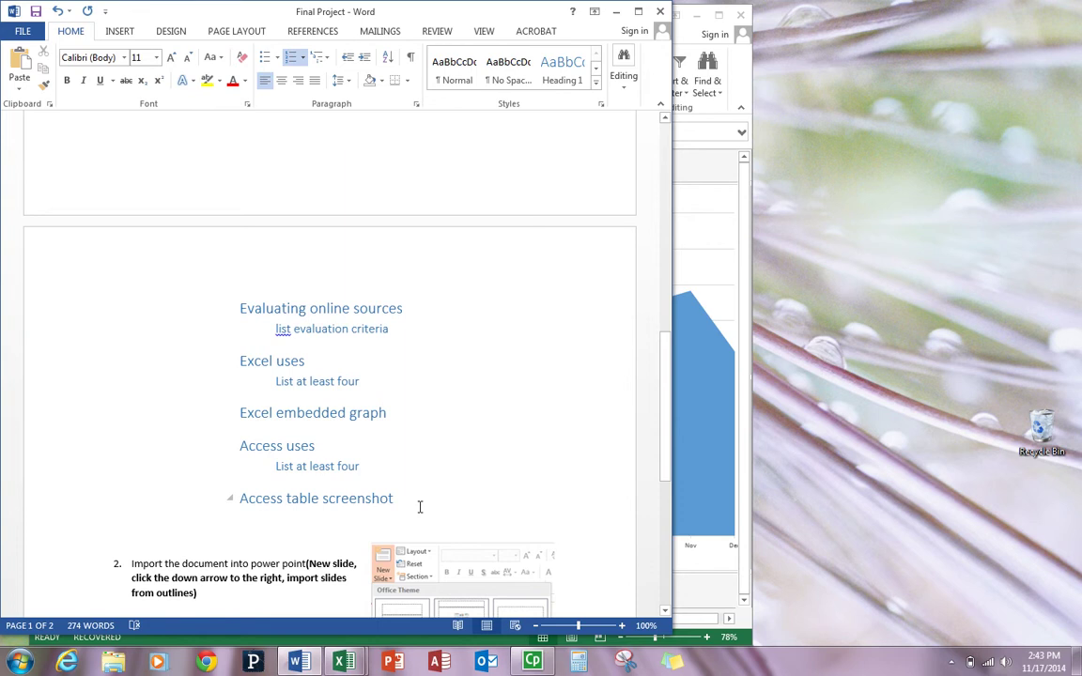
scroll(420, 507, up, 8)
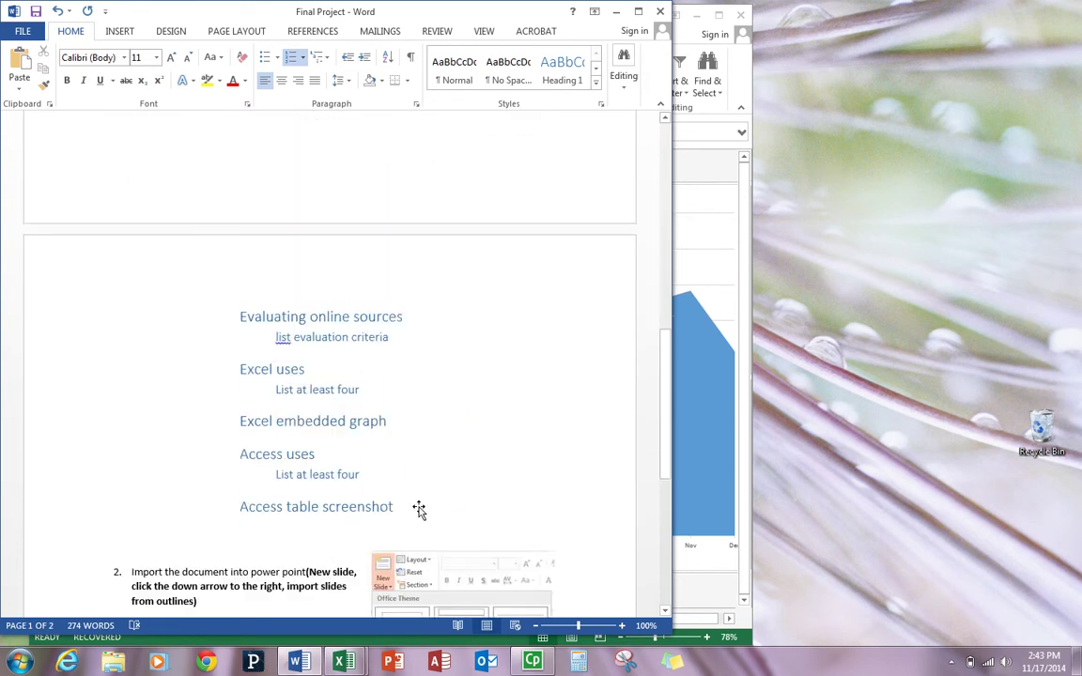
scroll(420, 507, down, 8)
click(404, 356)
text((Design view))
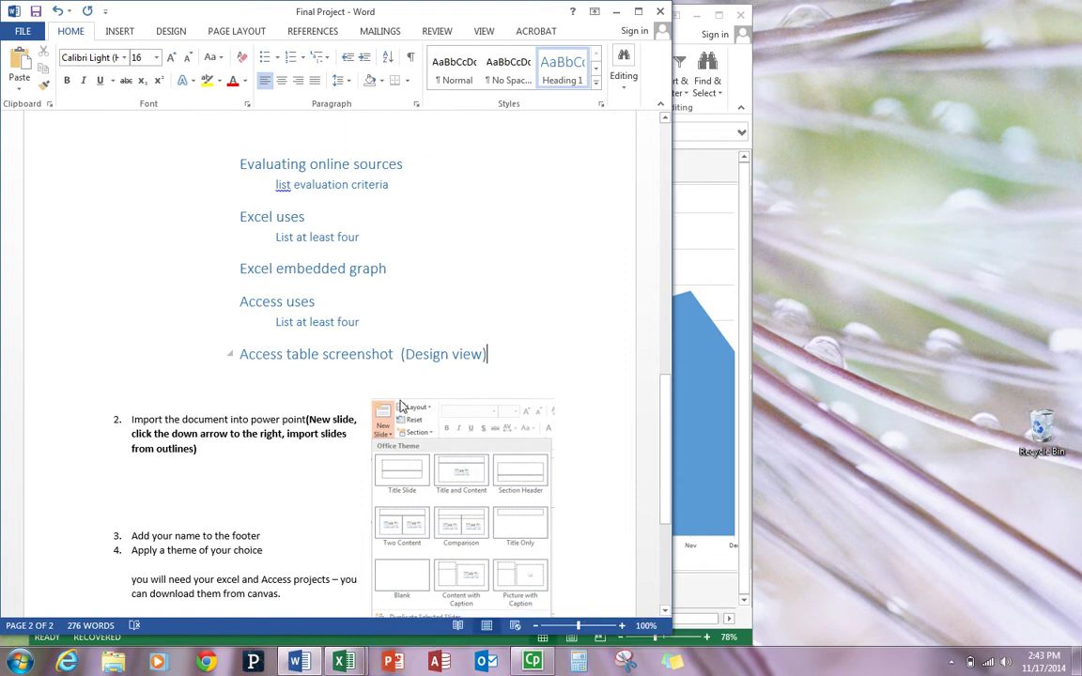
Step: Create a blank presentation in PowerPoint and insert slides from the Rich Text Format outline "final project outline" on the Desktop
click(395, 663)
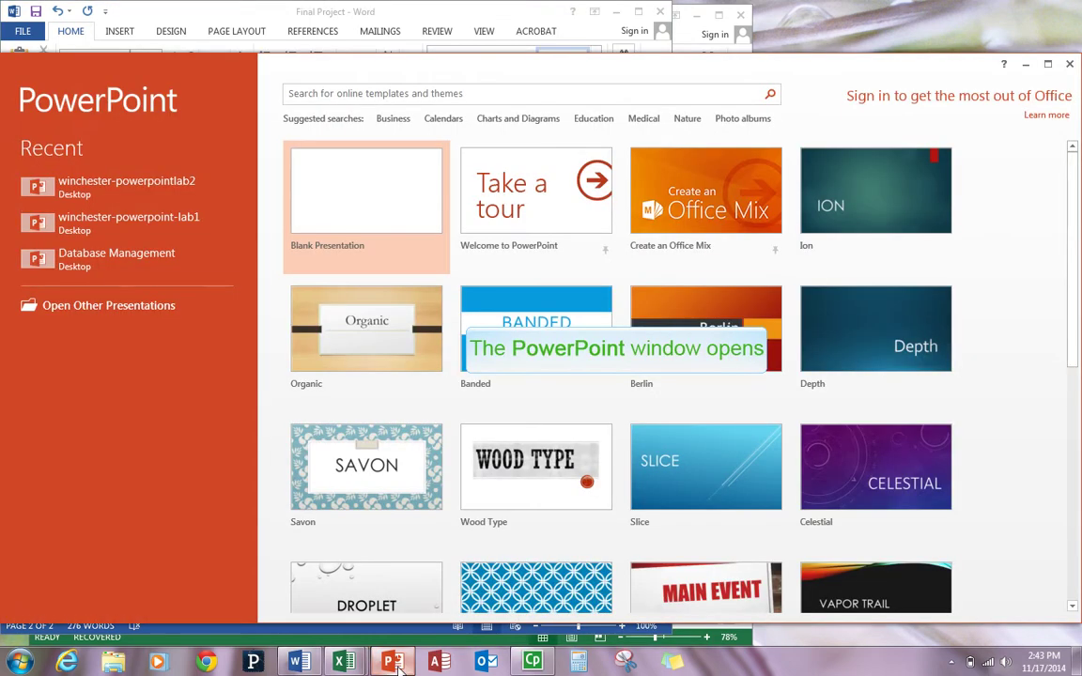
click(384, 208)
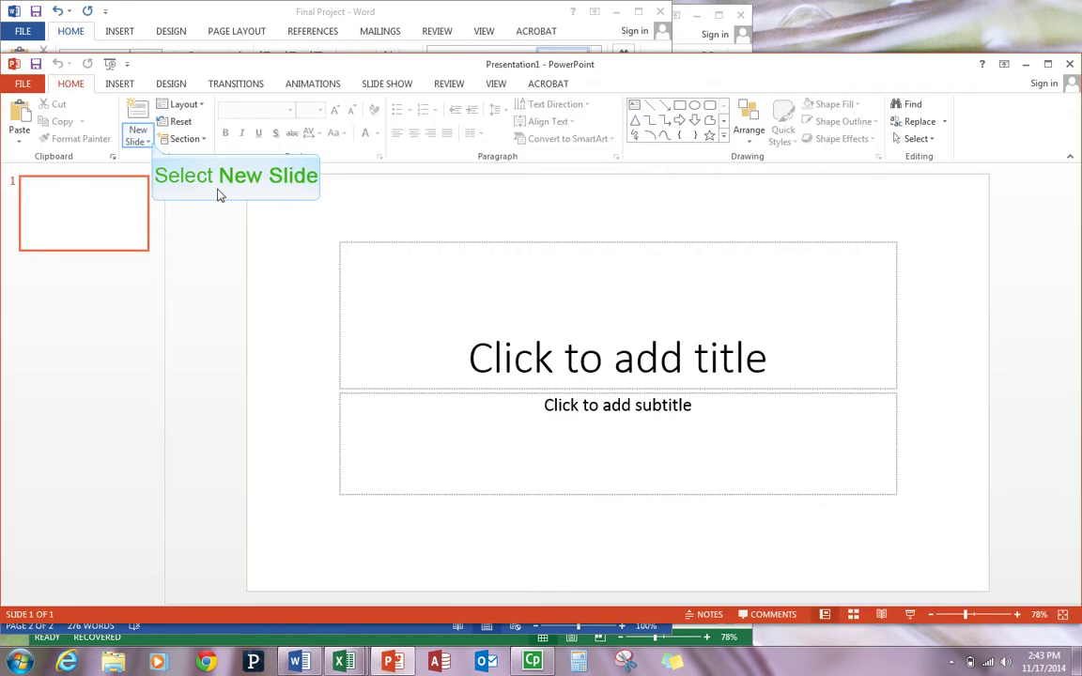
click(138, 139)
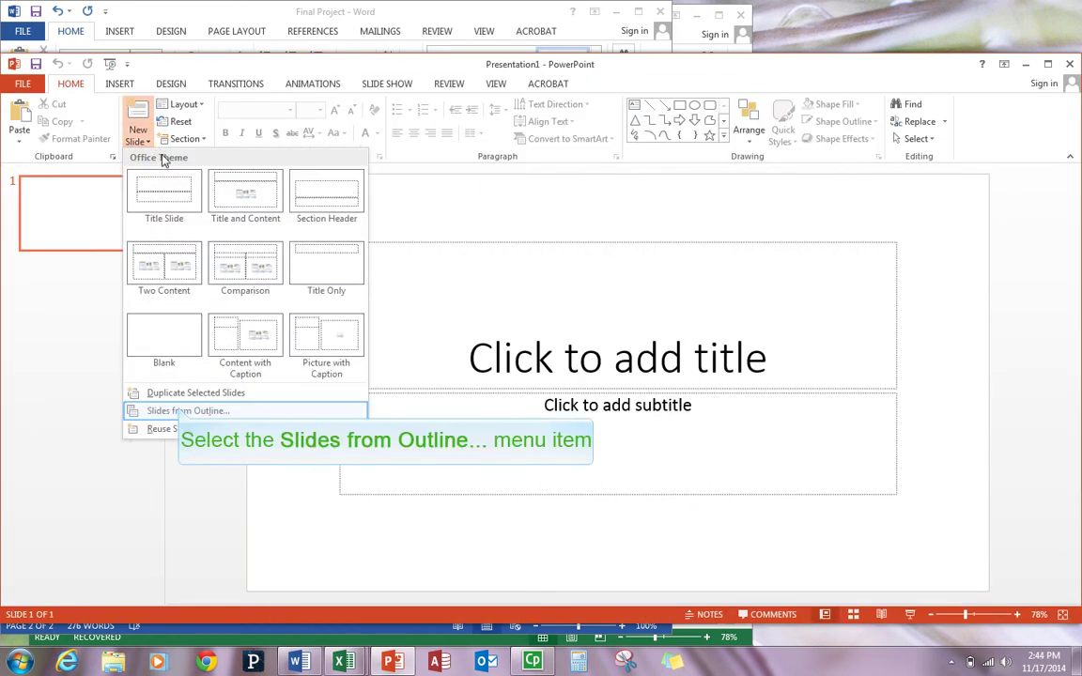
click(179, 410)
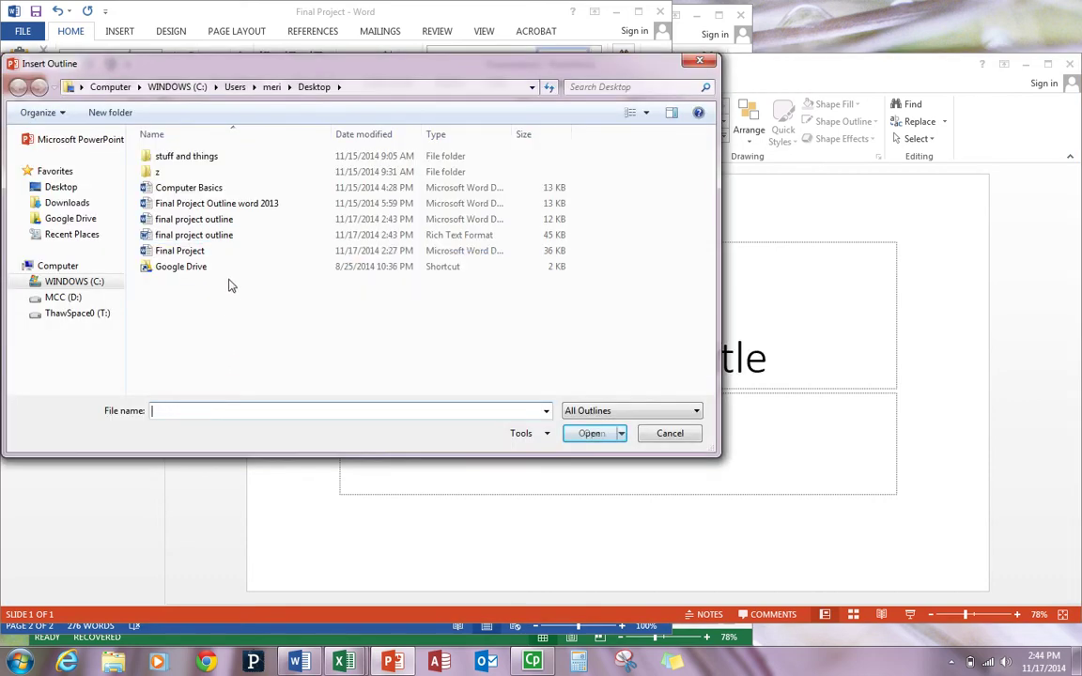
click(232, 242)
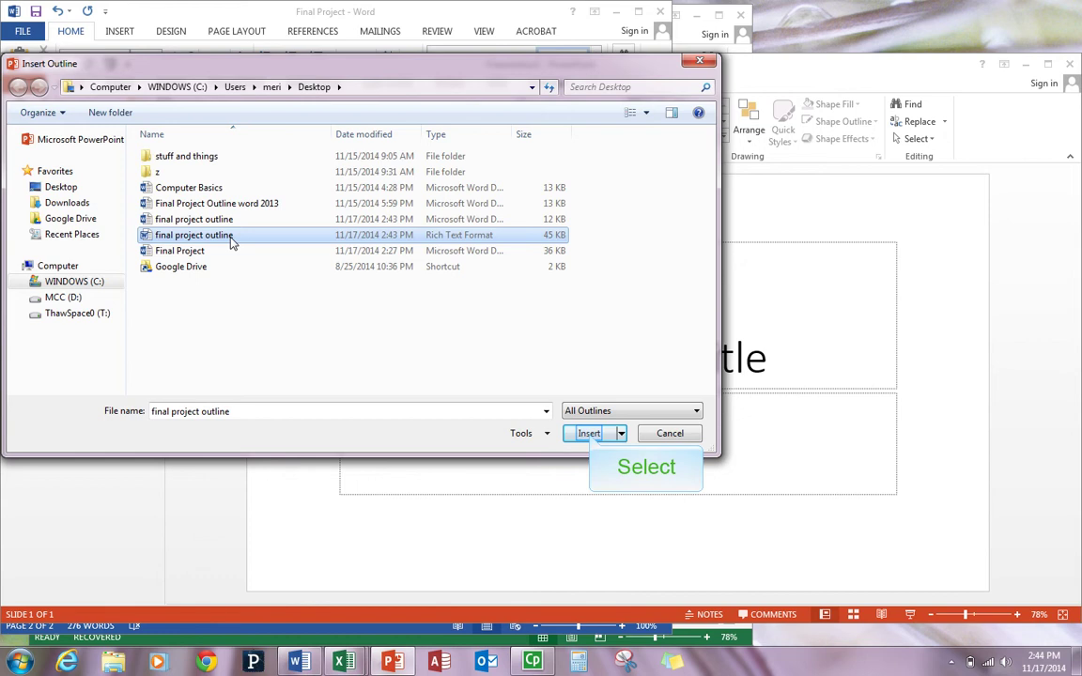
click(589, 434)
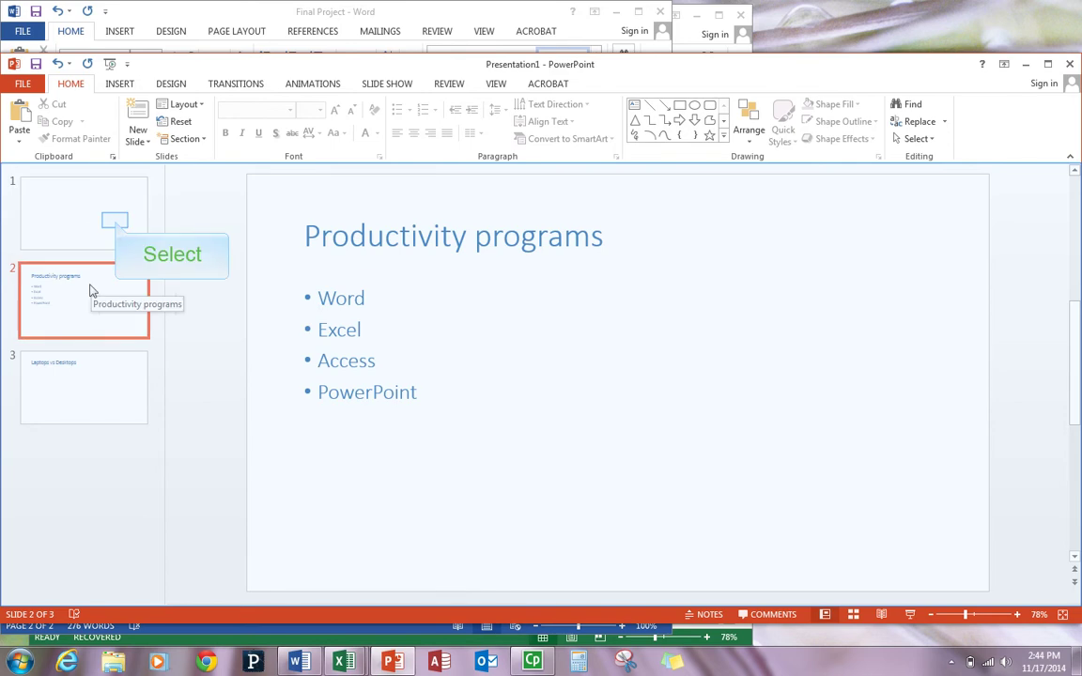
Step: Check the Final Project instructions in Word and enter "Final Project" as the title of the presentation's first slide
click(114, 222)
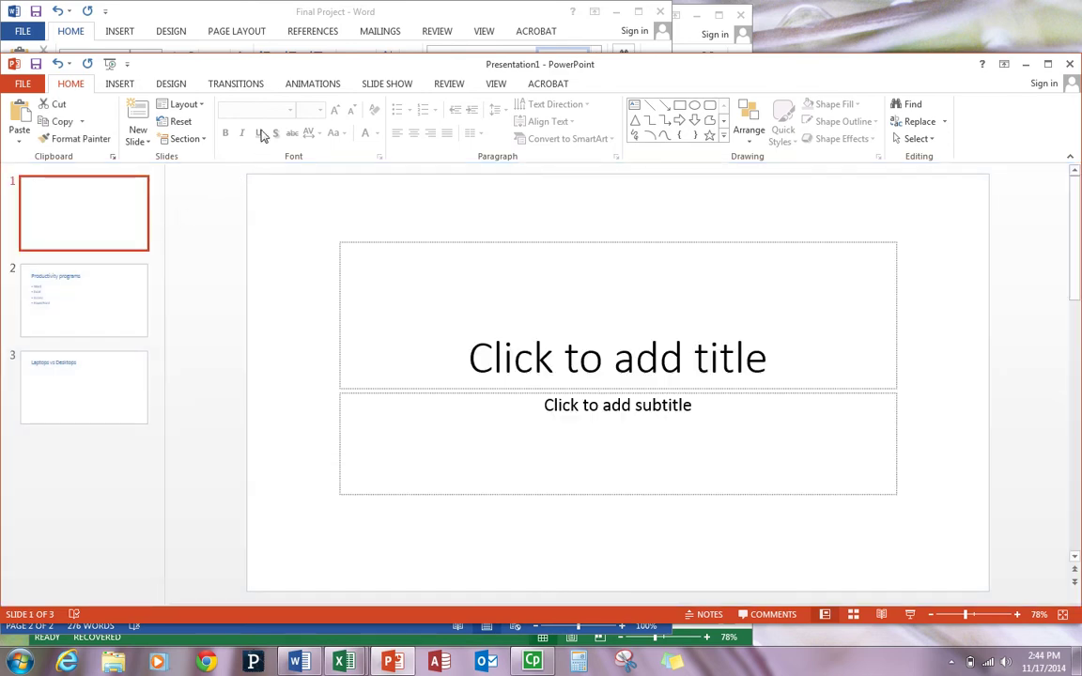
drag(272, 65, 510, 53)
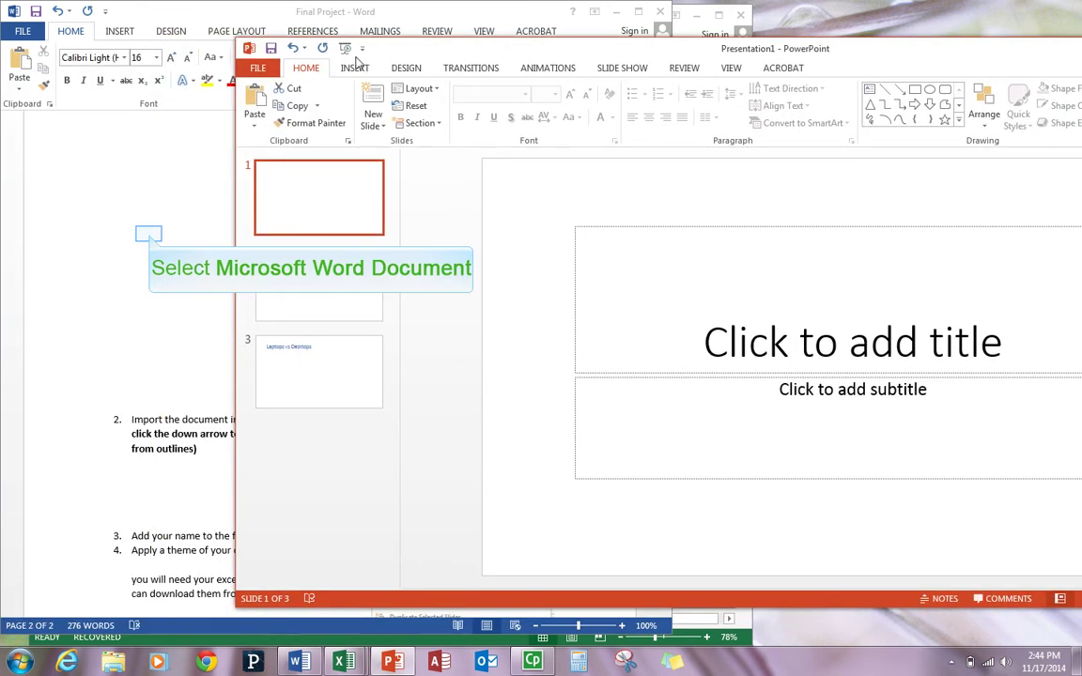
click(141, 220)
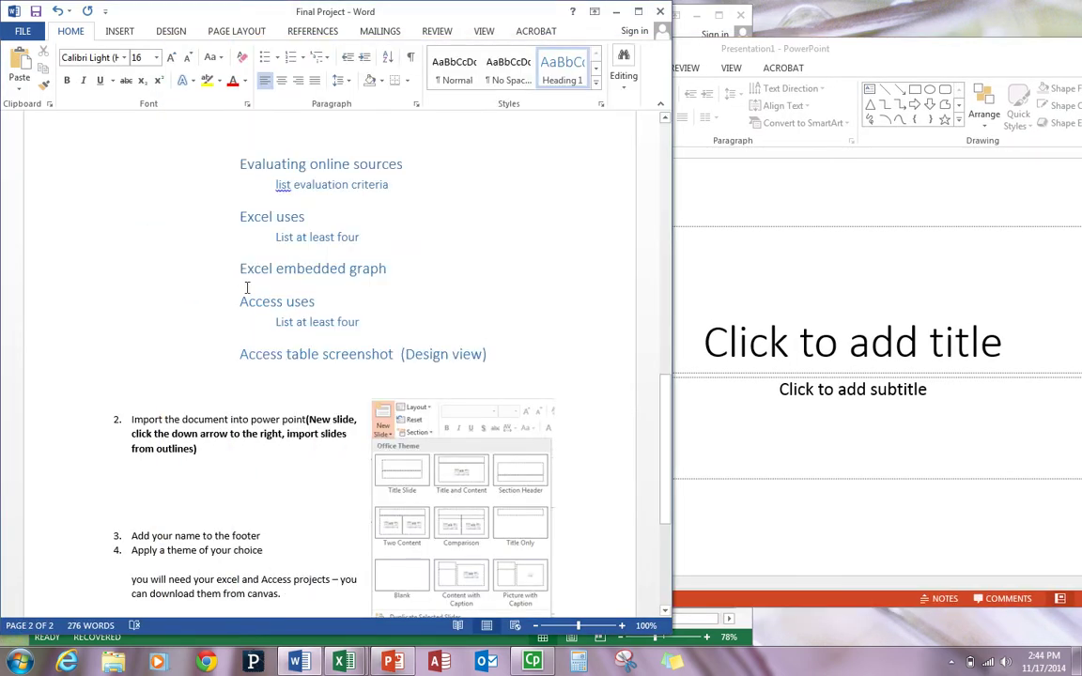
scroll(278, 438, down, 3)
scroll(278, 439, up, 15)
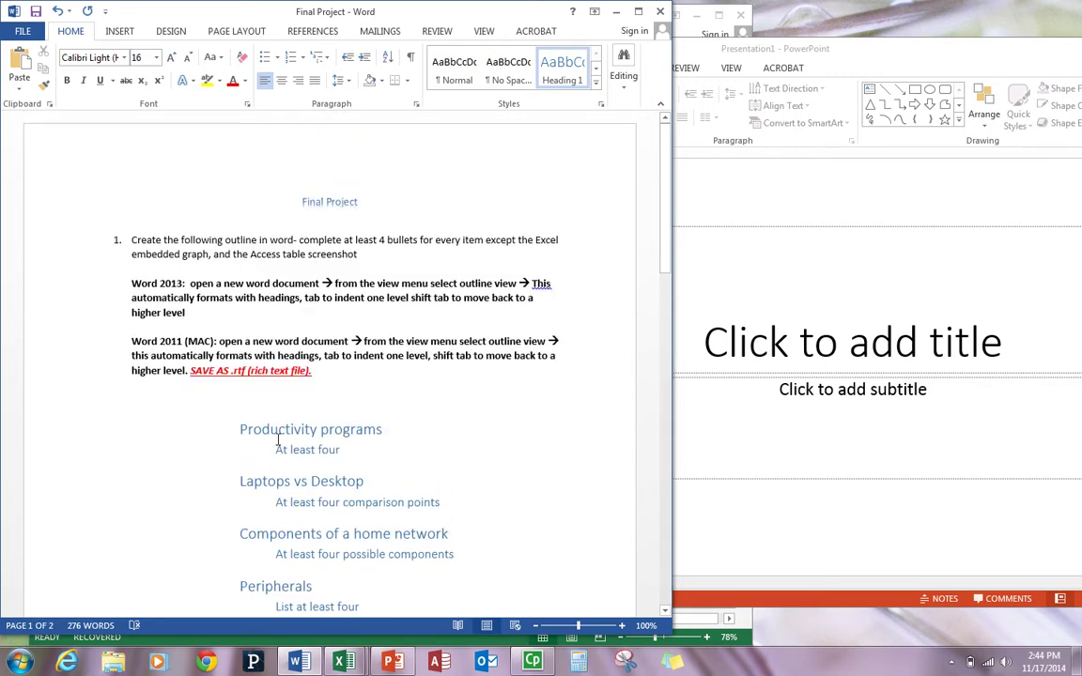
scroll(278, 438, down, 10)
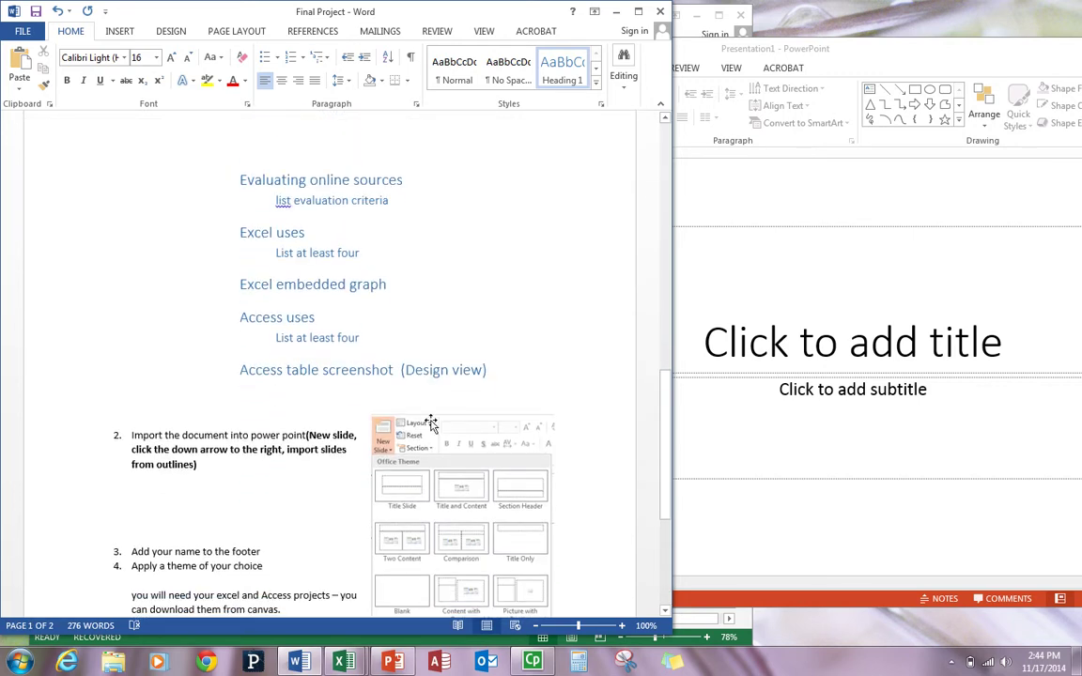
click(842, 344)
click(772, 333)
text(Final Project)
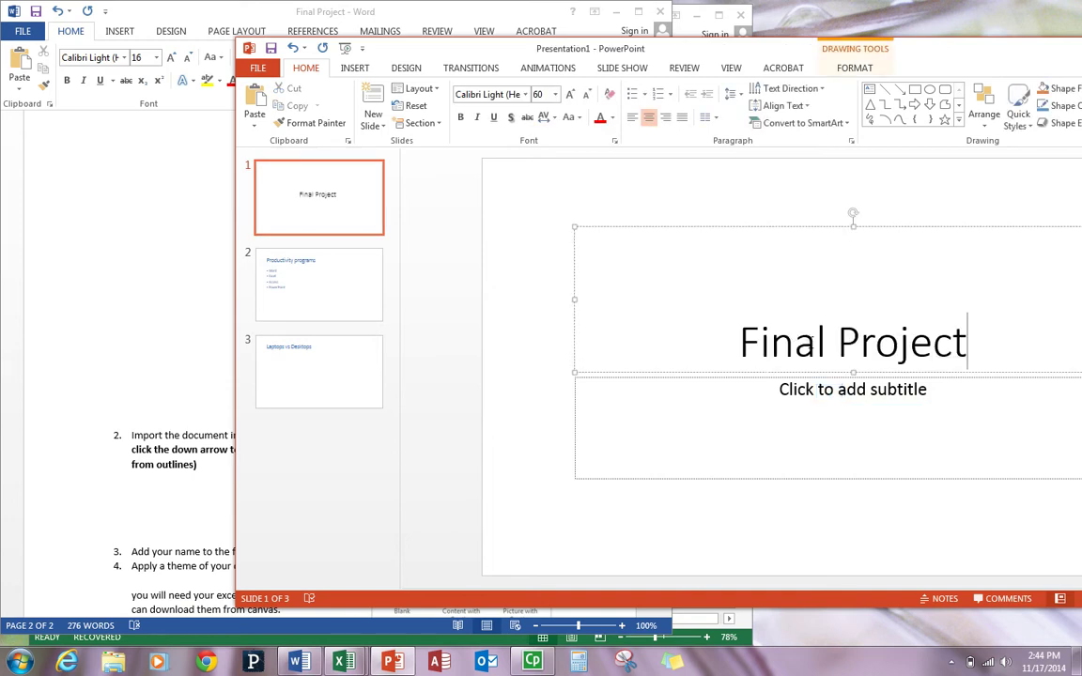
Step: Enter the presenter's name as the first slide's subtitle and apply the Ion Boardroom theme to the presentation
click(830, 392)
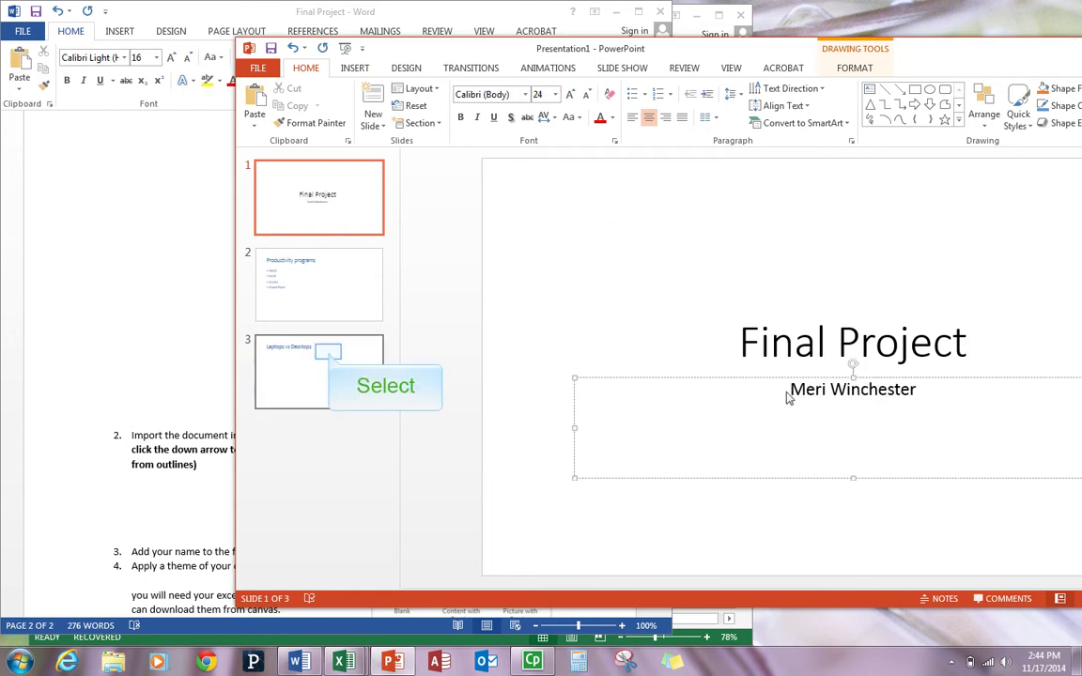
click(328, 357)
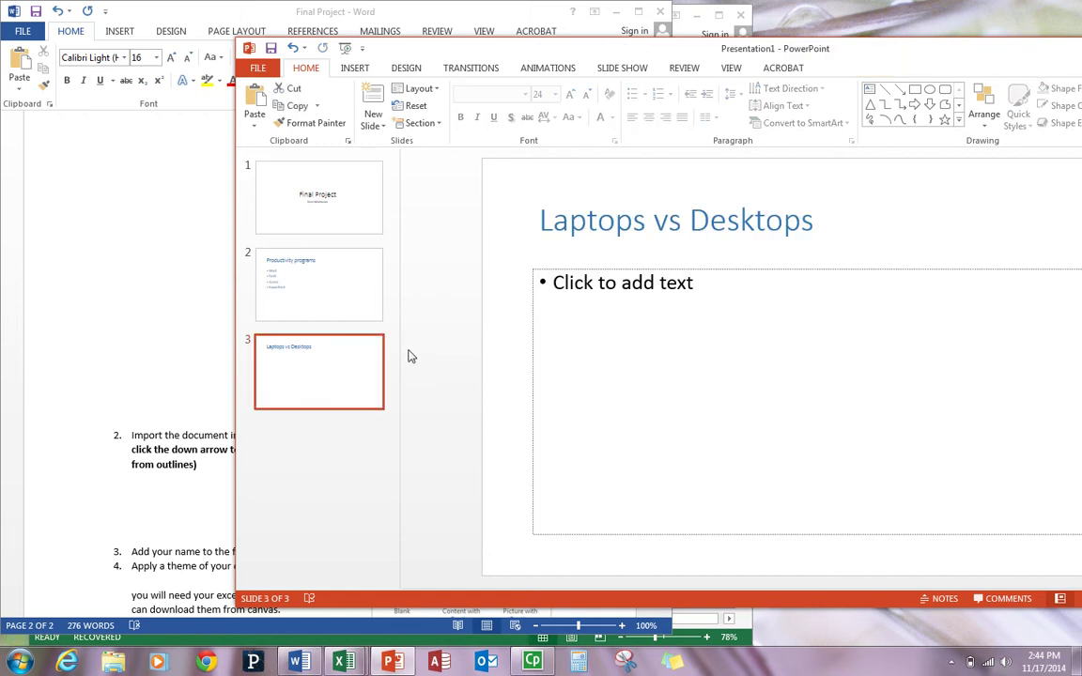
drag(870, 61, 796, 61)
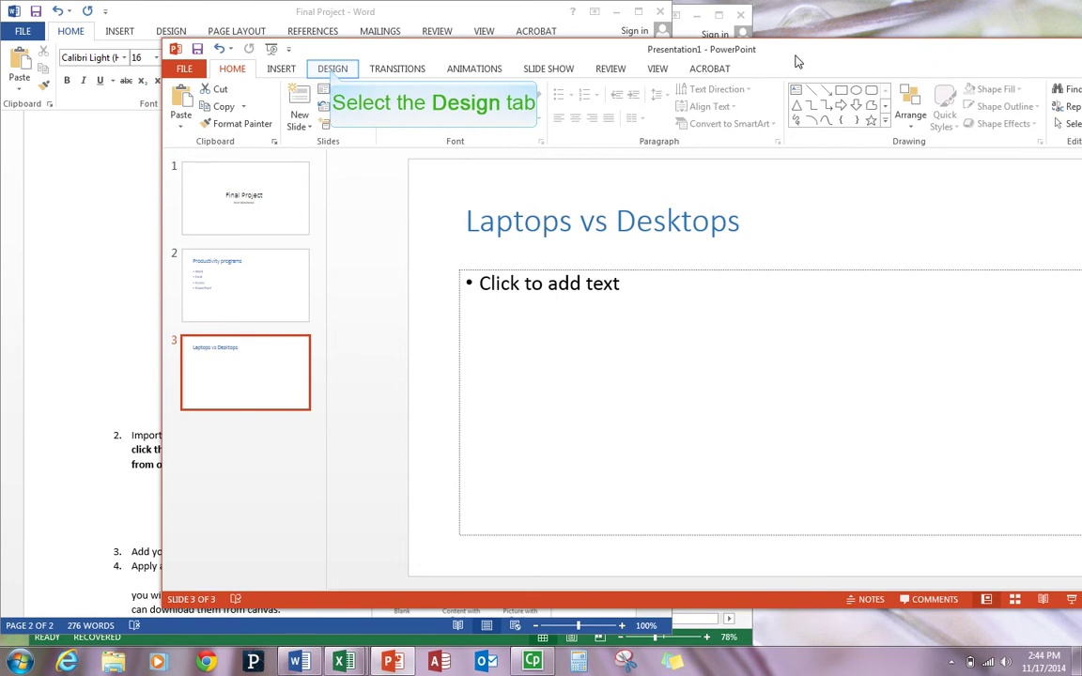
click(332, 69)
click(526, 109)
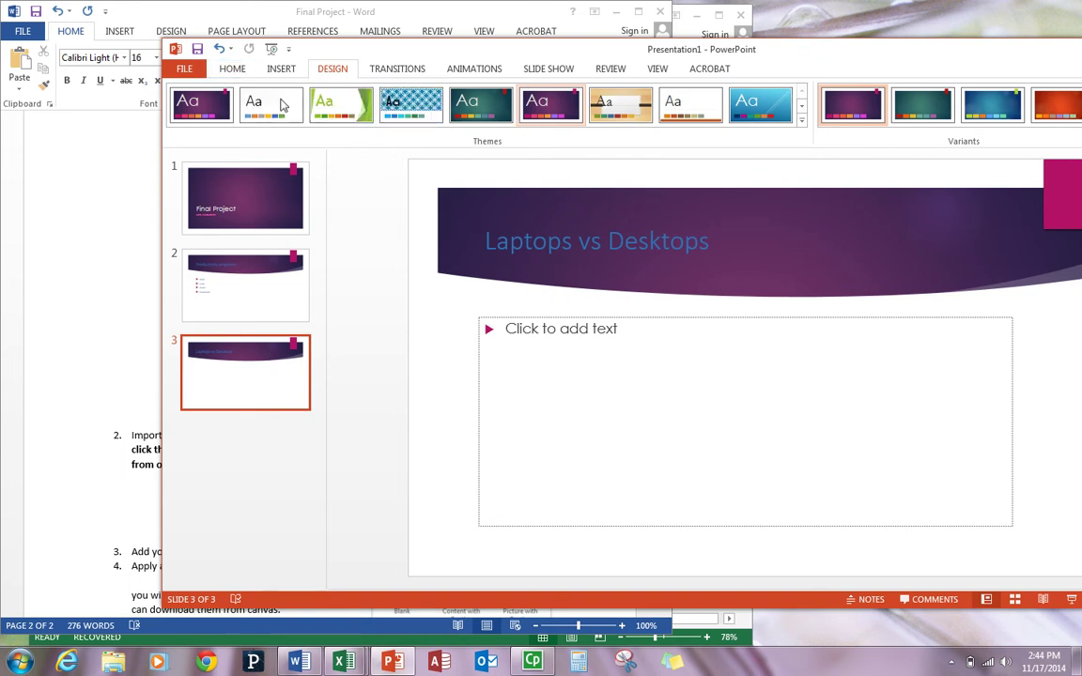
Step: Add a new slide with the Blank layout after the "Laptops vs Desktops" slide
click(233, 68)
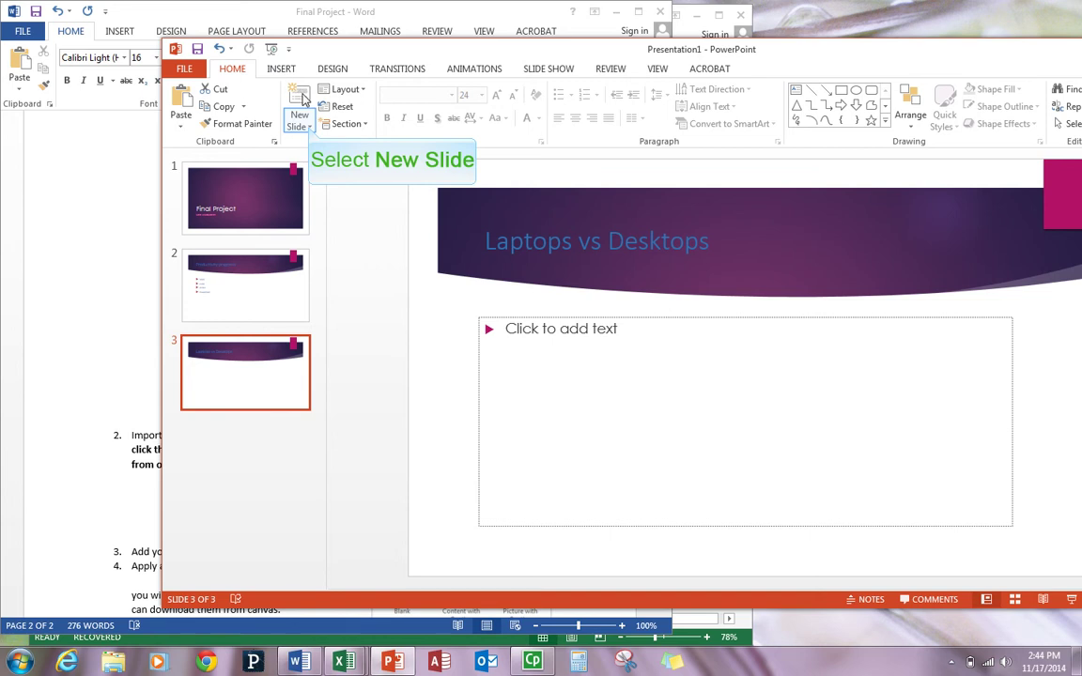
click(308, 126)
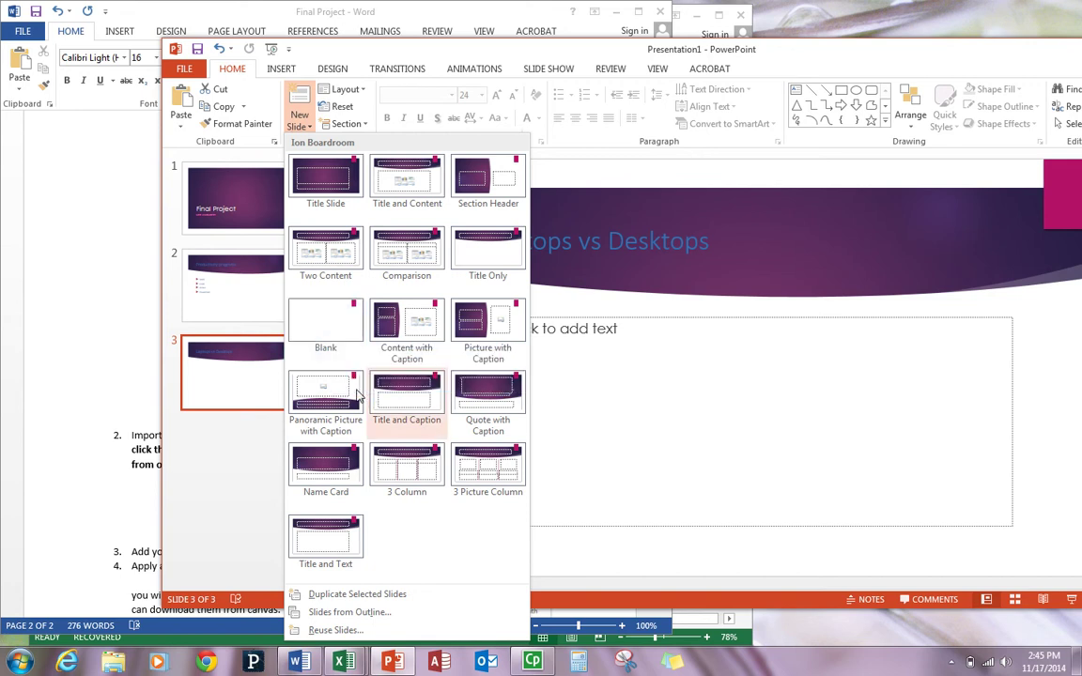
click(328, 329)
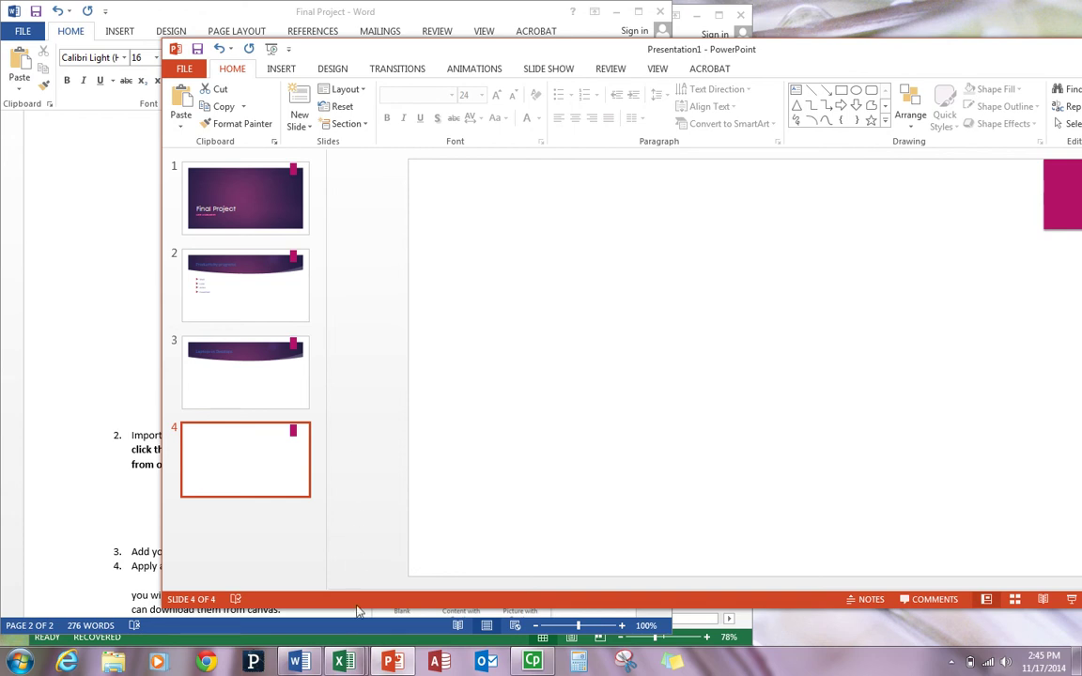
Step: Copy the "Precipitation Chicago 2013" chart from the snowfall workbook in Excel and paste it onto blank slide 4 in PowerPoint
click(257, 535)
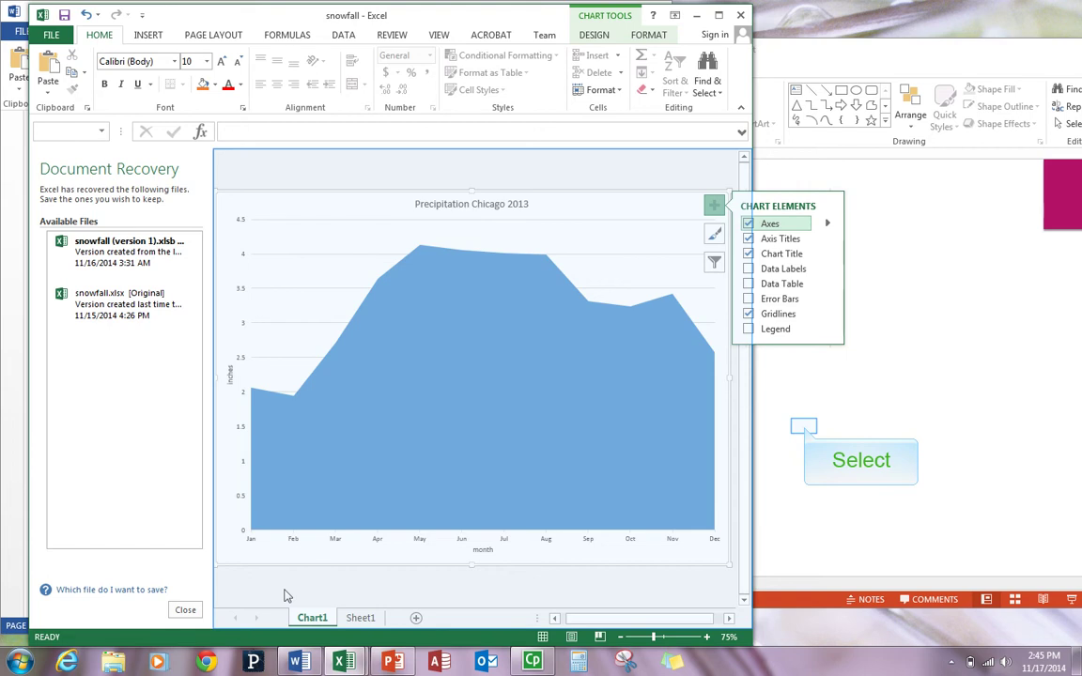
click(806, 432)
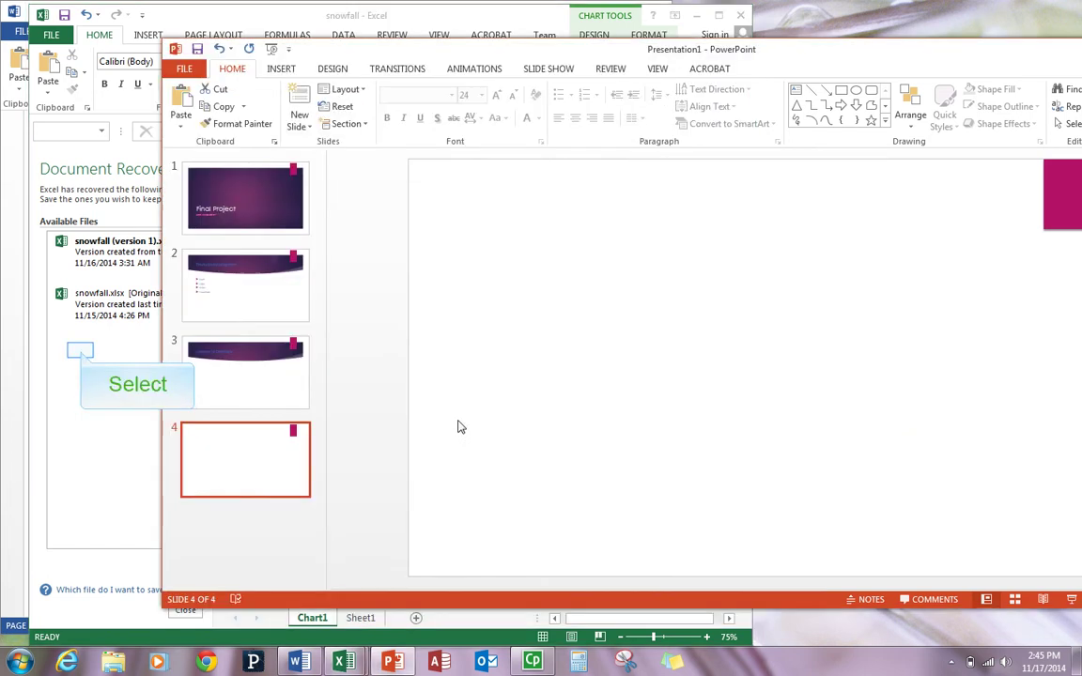
click(82, 355)
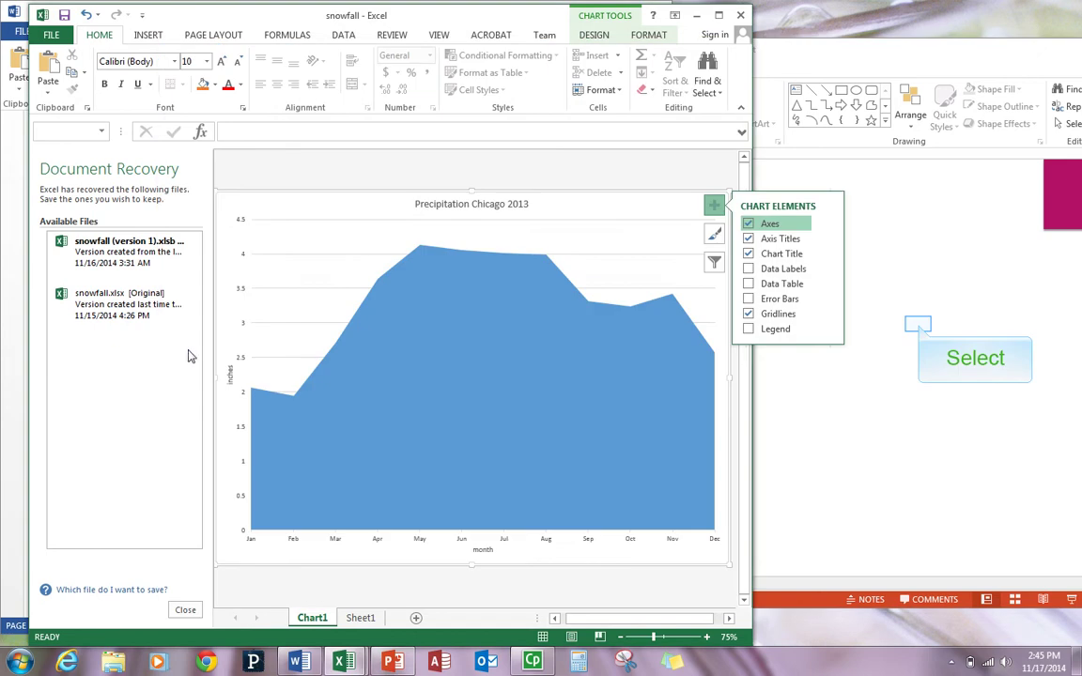
click(921, 327)
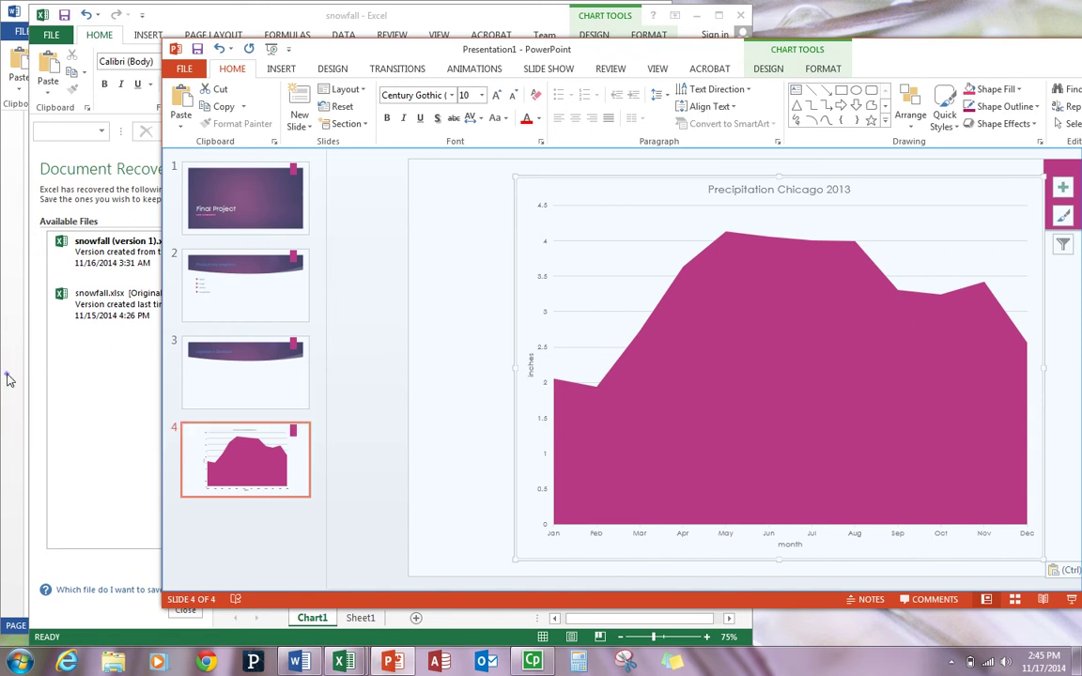
Step: Set the April precipitation on Sheet1 of the snowfall workbook in Excel to 8.5 and check the linked chart in PowerPoint
click(7, 378)
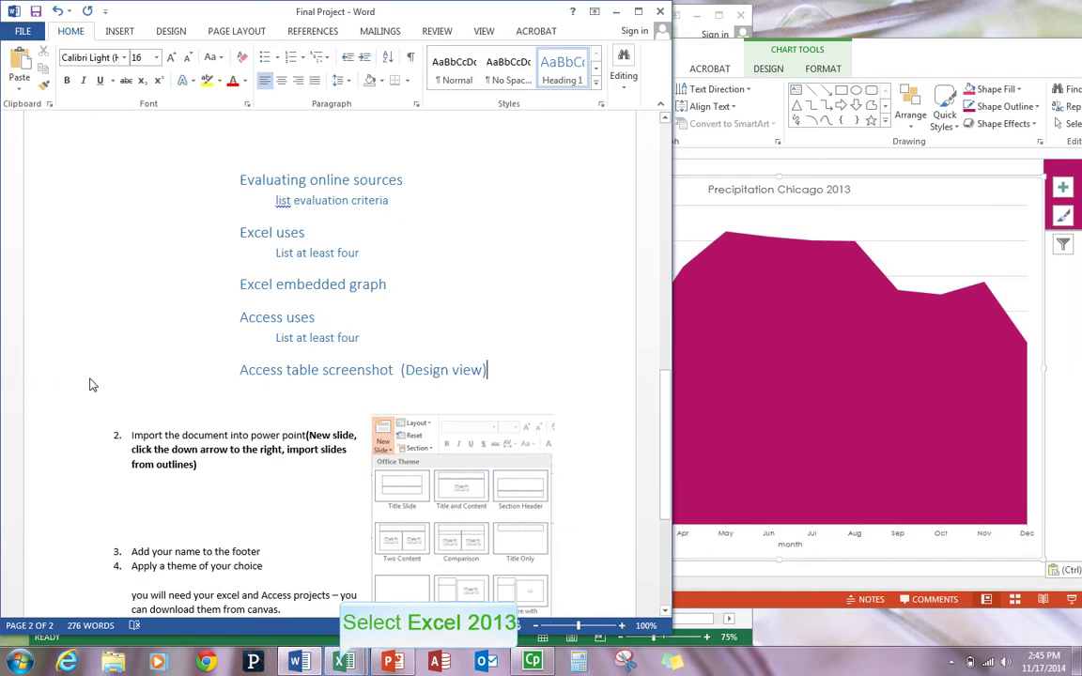
click(343, 663)
click(240, 531)
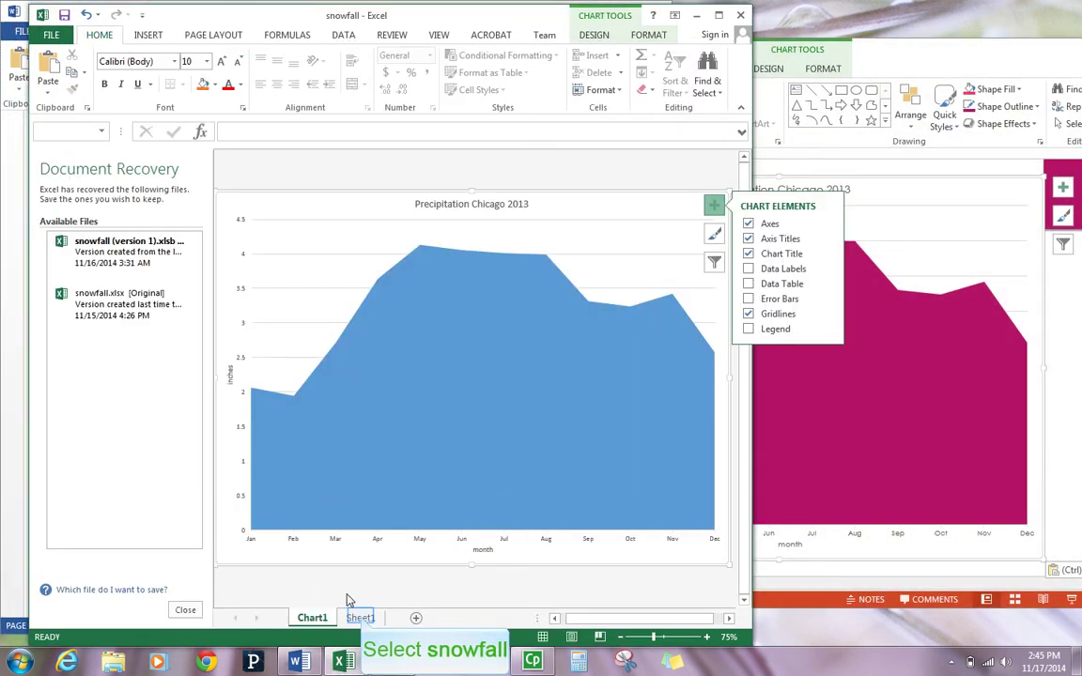
click(359, 617)
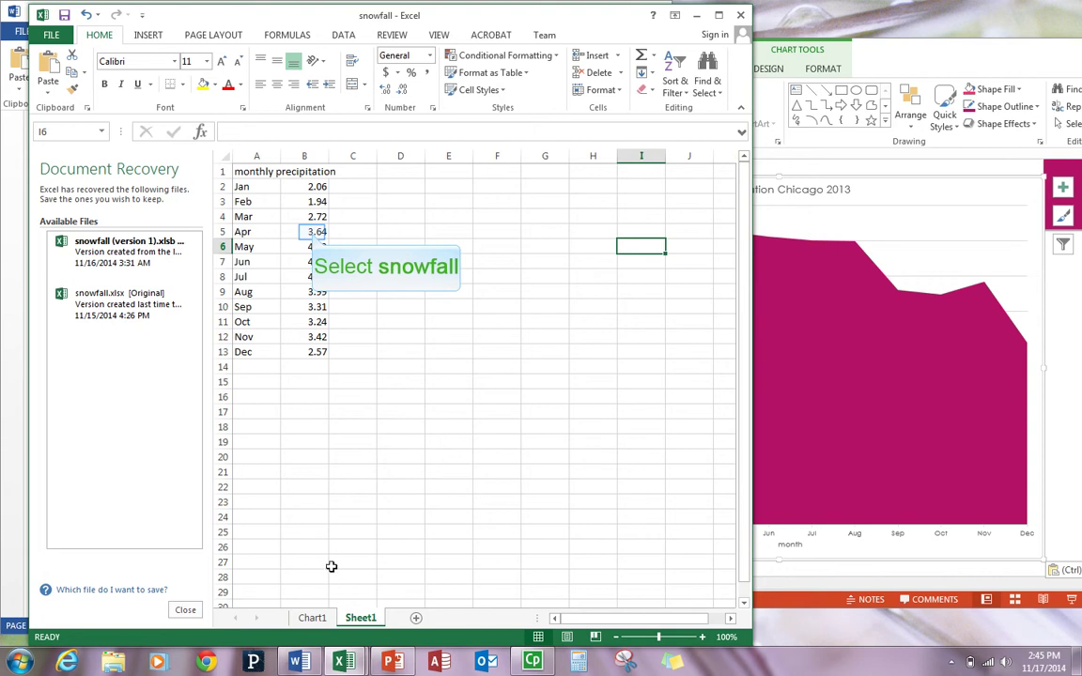
click(310, 232)
text(8.5)
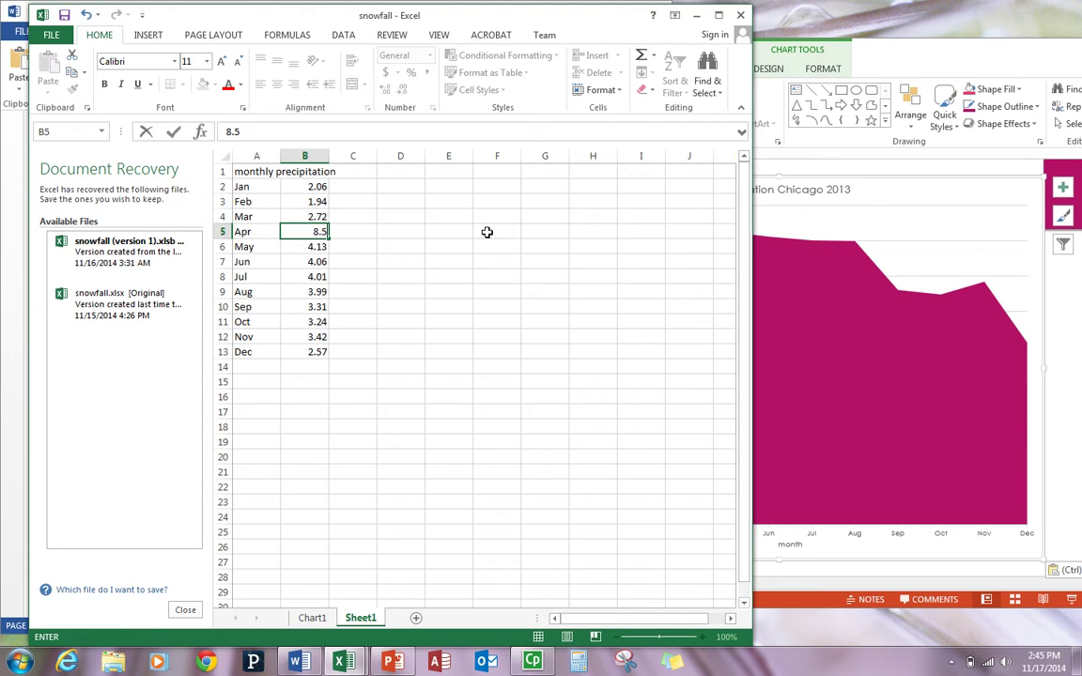
click(530, 232)
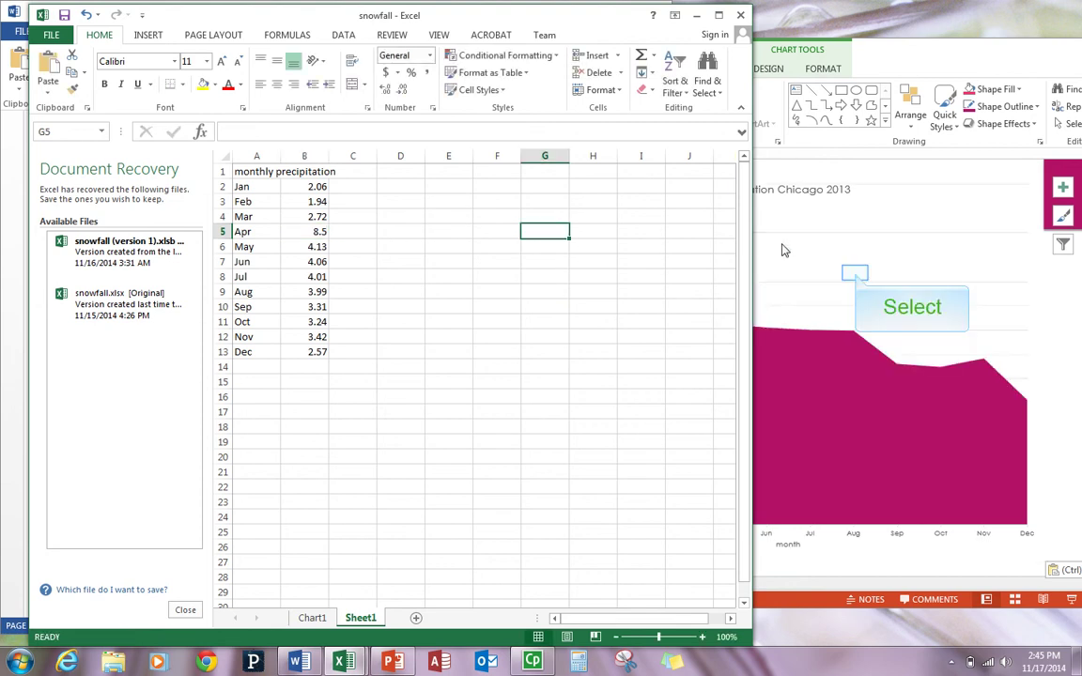
click(855, 279)
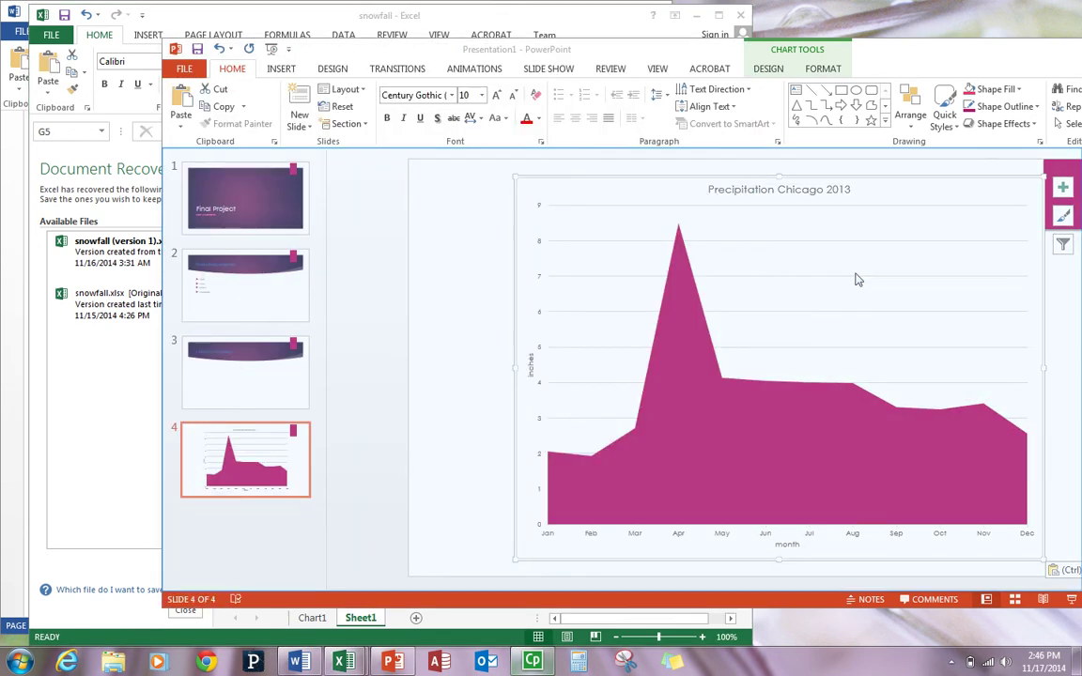